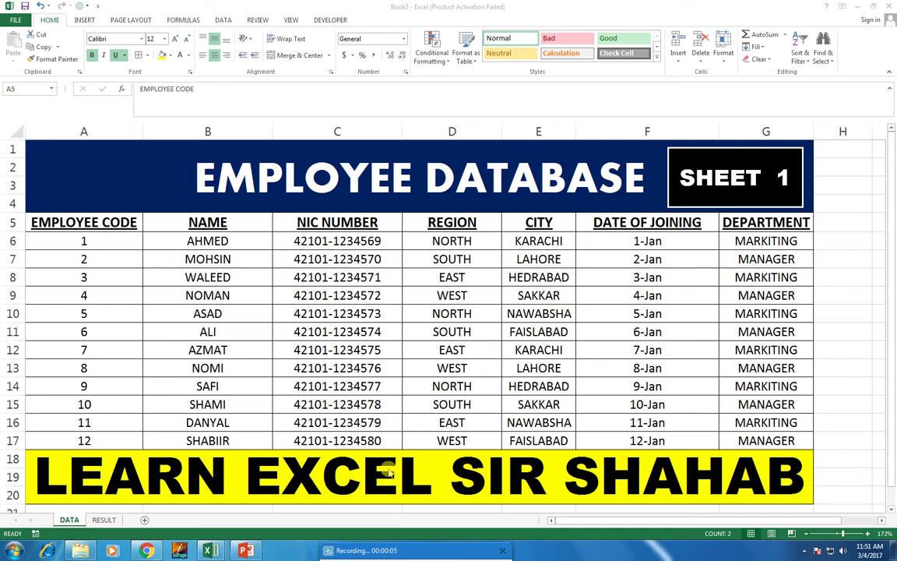
# - Compare the DATA employee table A5:G17 with the RESULT sheet's layout
pyautogui.moveTo(80, 222); pyautogui.dragTo(737, 444)
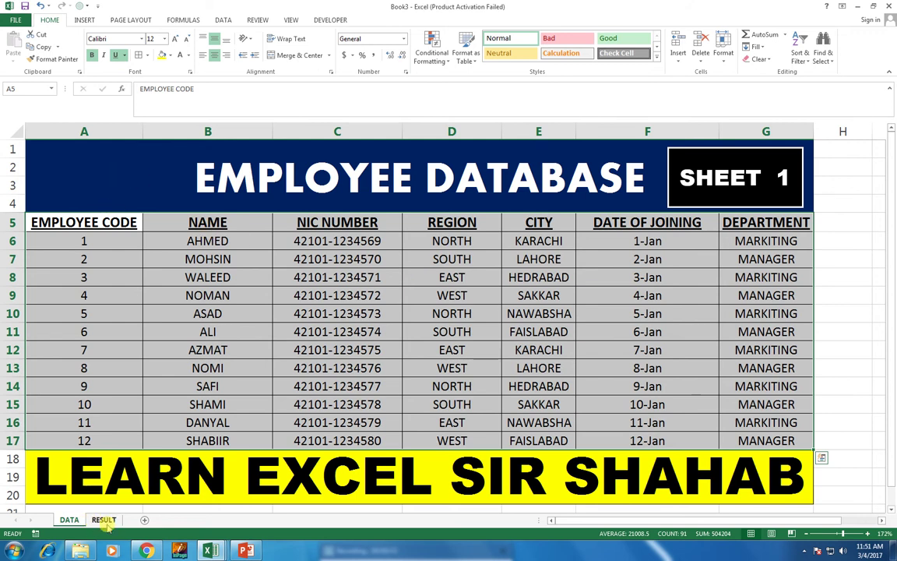
pyautogui.click(105, 520)
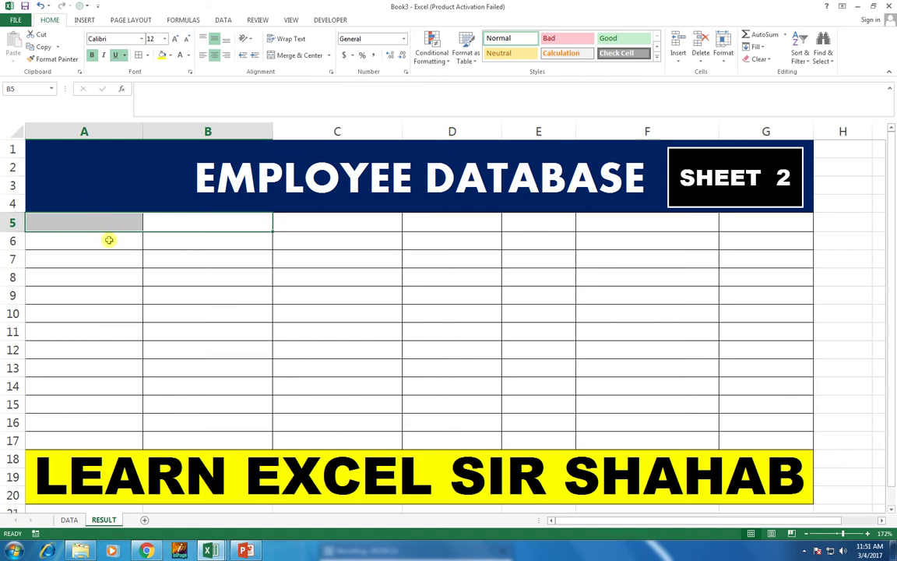
pyautogui.click(70, 520)
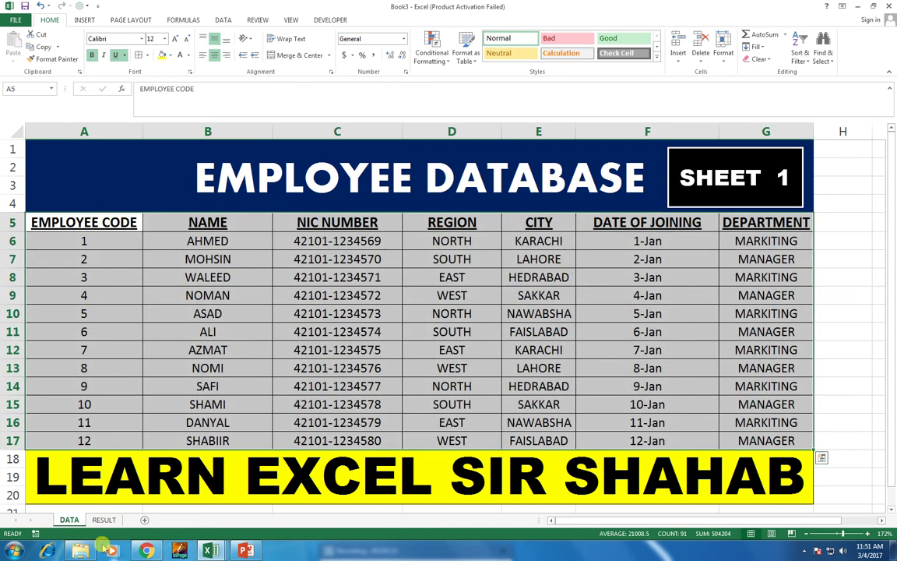
pyautogui.click(103, 521)
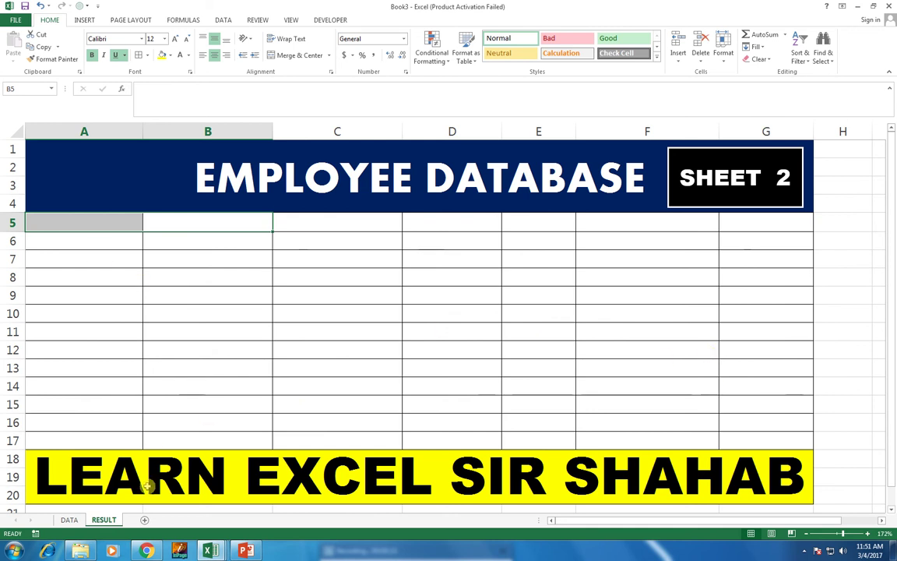
pyautogui.click(70, 520)
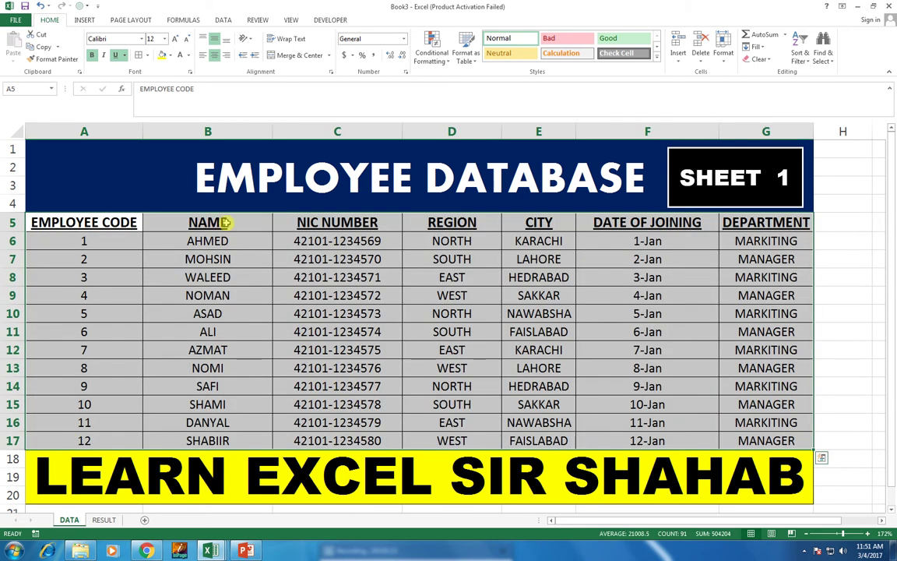
pyautogui.click(337, 222)
pyautogui.click(431, 234)
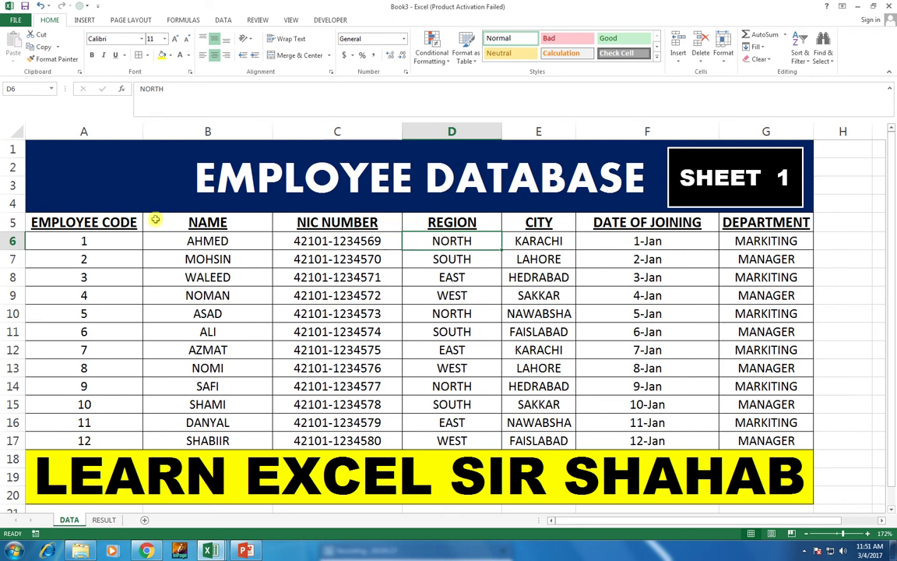
pyautogui.click(104, 520)
pyautogui.click(204, 234)
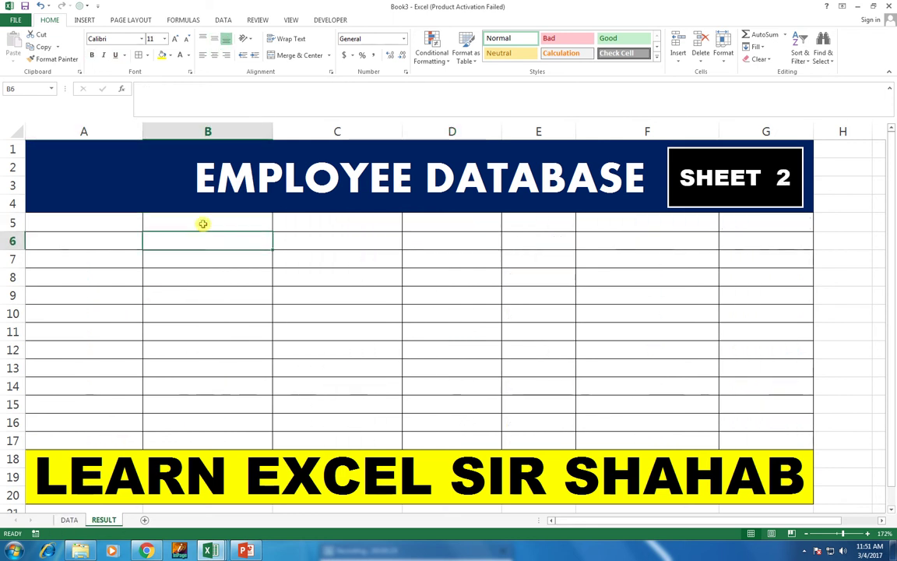
pyautogui.click(125, 227)
pyautogui.click(177, 224)
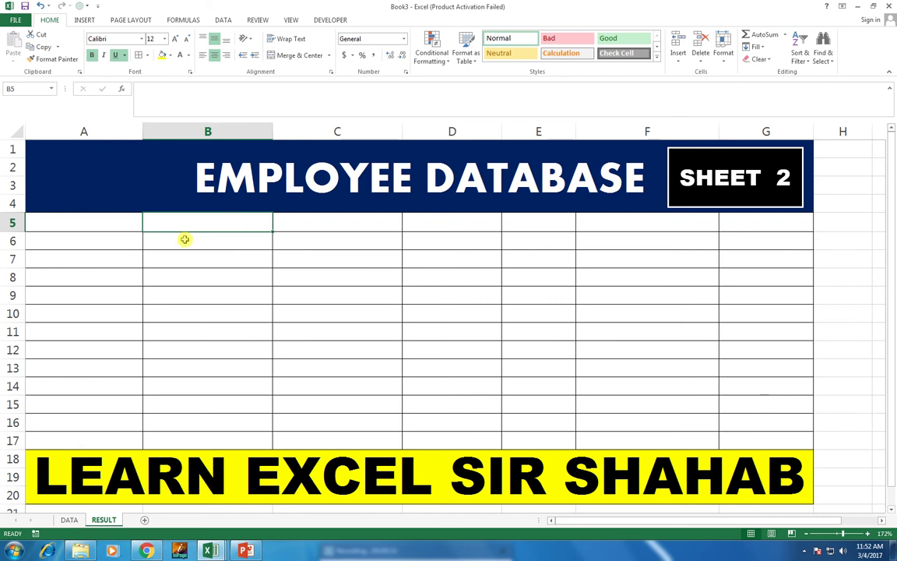
pyautogui.click(304, 226)
pyautogui.click(381, 196)
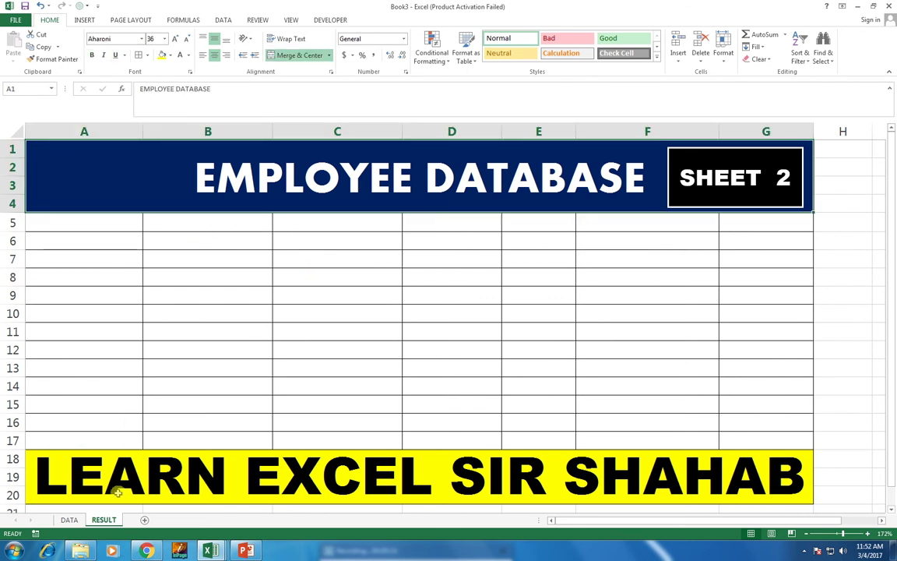
# - Inspect the RESULT sheet's header C5 and row 6 cells C6 through G6
pyautogui.click(68, 520)
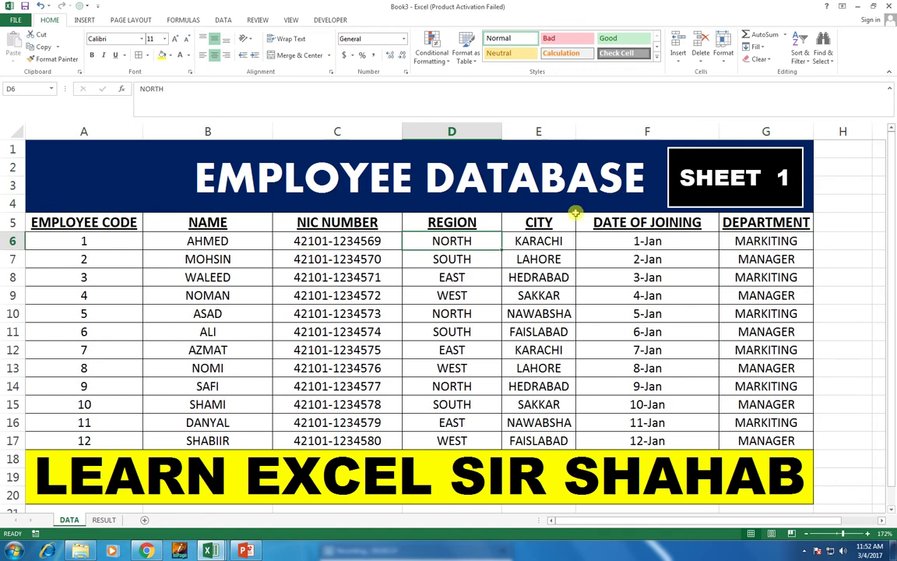
pyautogui.click(103, 519)
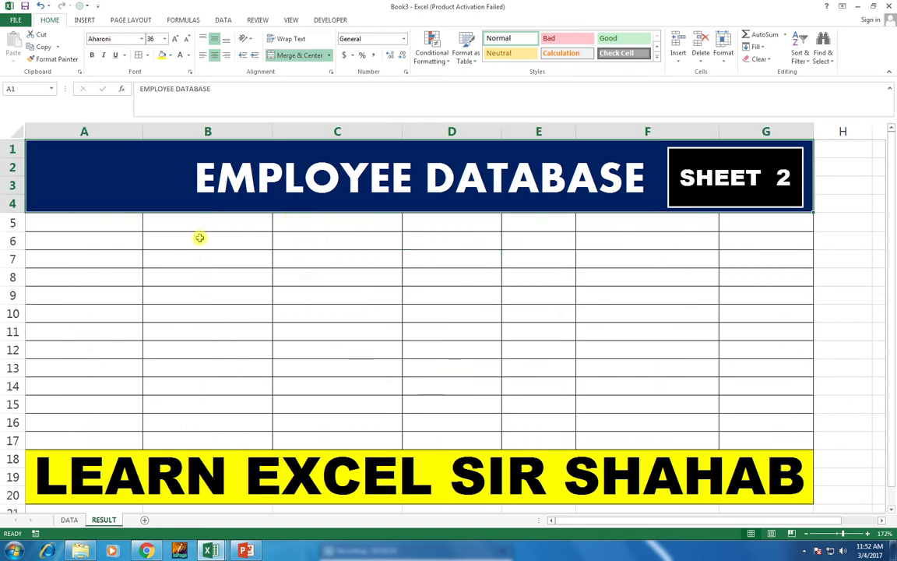
pyautogui.click(342, 222)
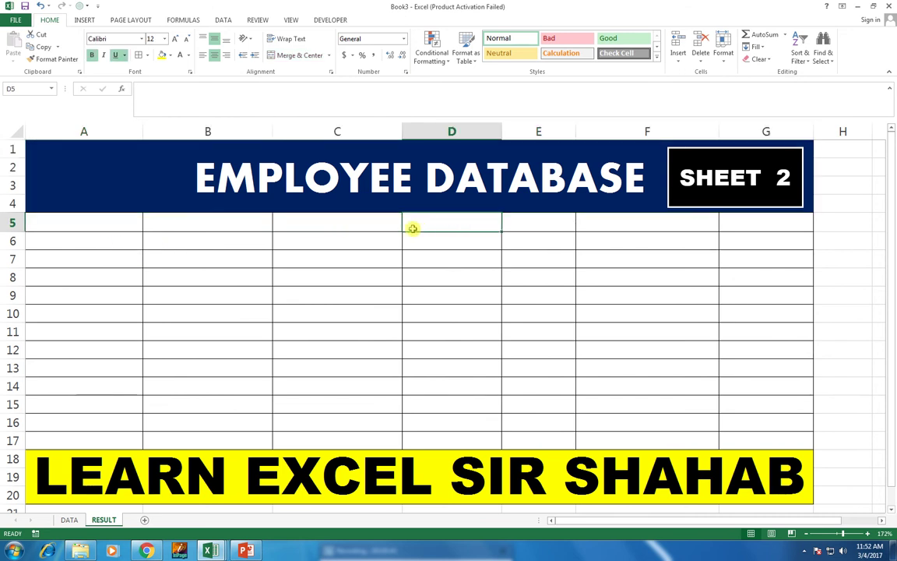
pyautogui.click(385, 241)
pyautogui.click(423, 241)
pyautogui.click(560, 243)
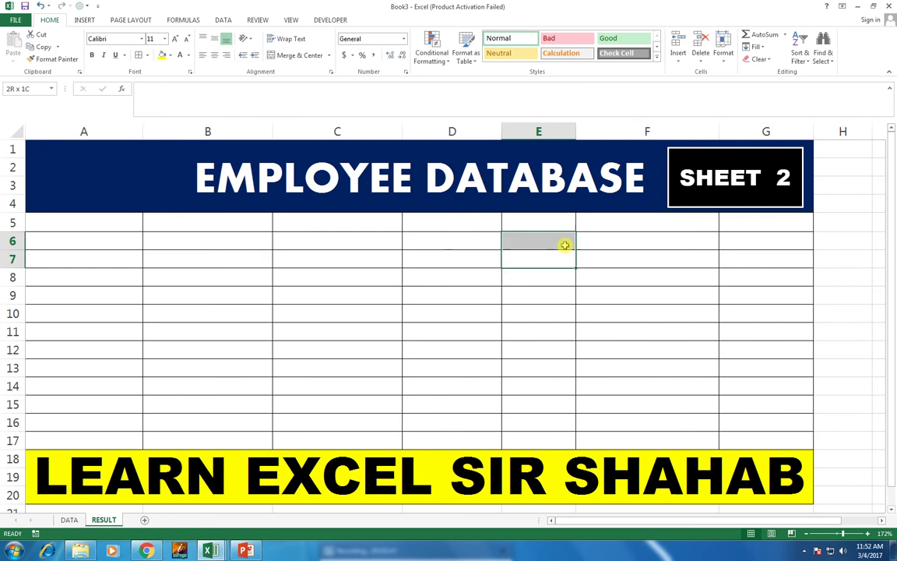
pyautogui.click(607, 239)
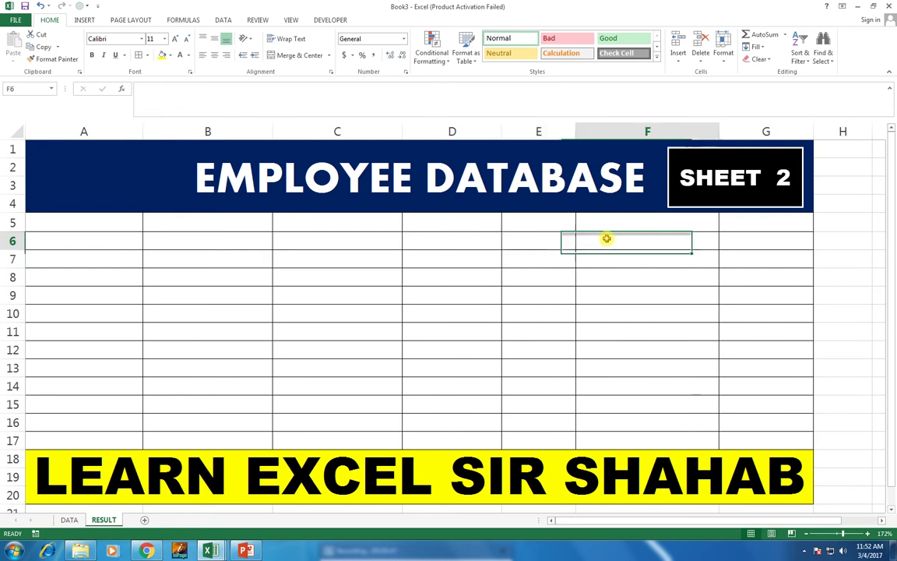
pyautogui.click(755, 245)
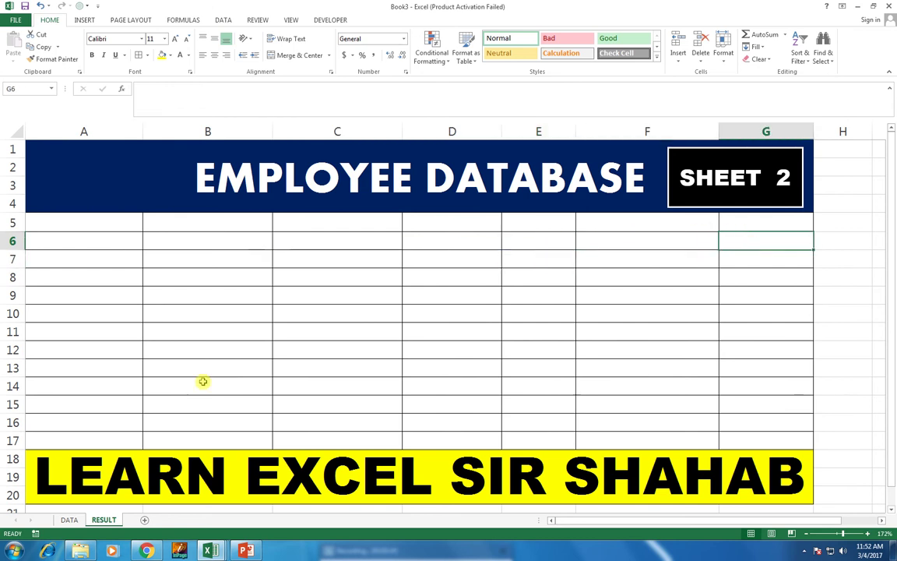
pyautogui.click(69, 520)
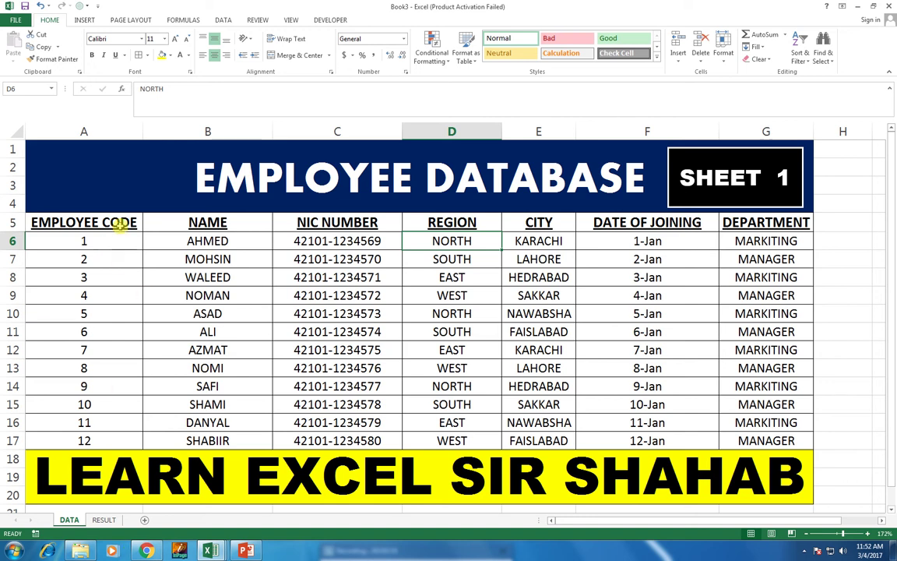
# - Copy the EMPLOYEE CODE and NAME headers from DATA into RESULT A5:B5
pyautogui.click(139, 224)
pyautogui.moveTo(145, 224); pyautogui.dragTo(163, 224)
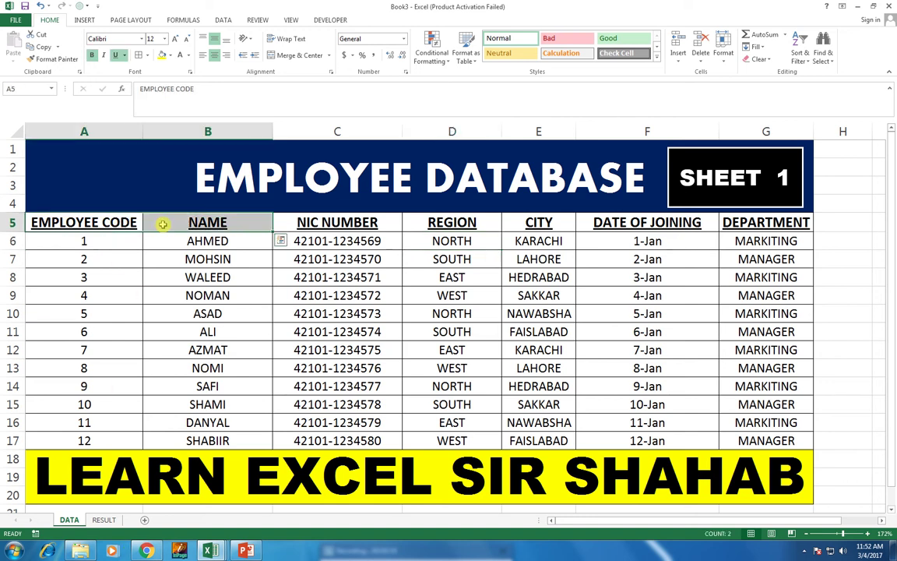
pyautogui.hotkey('ctrl', 'c')
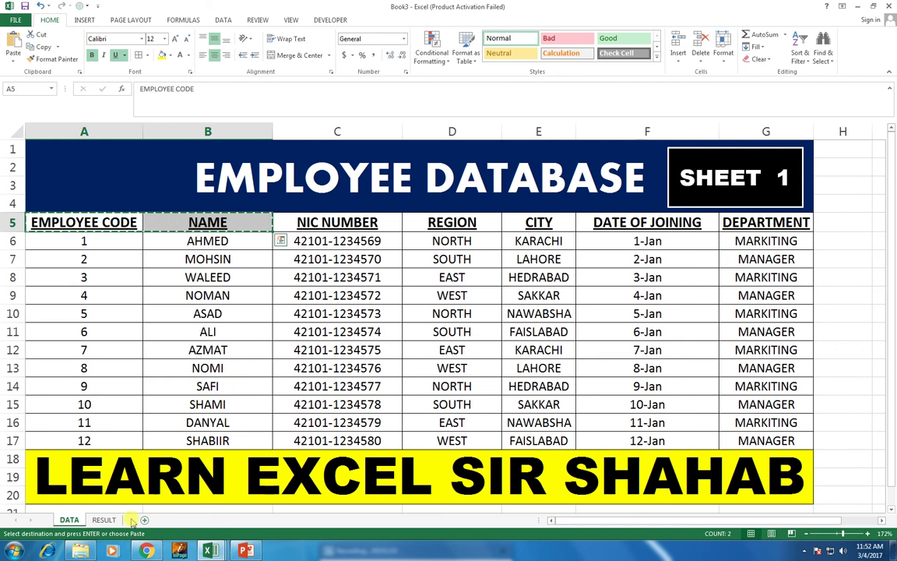
pyautogui.click(109, 520)
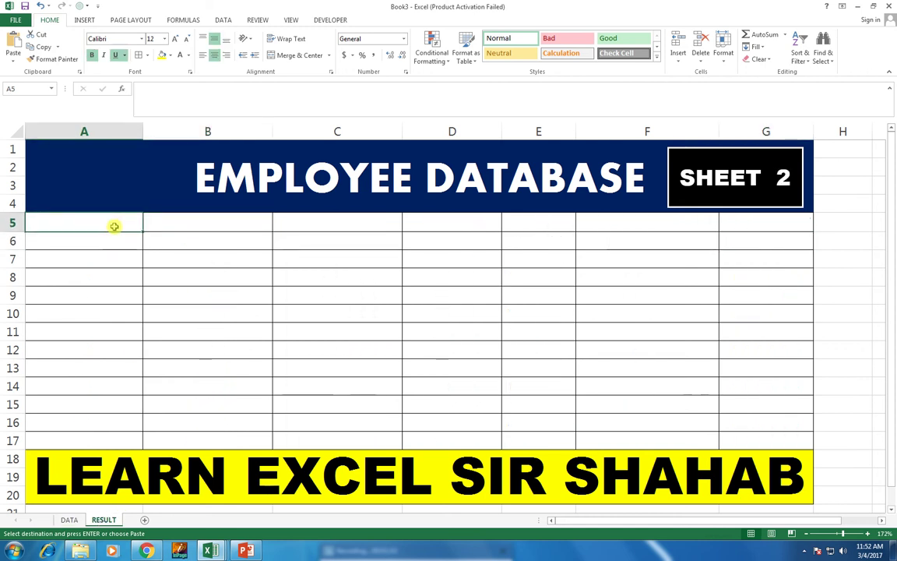
pyautogui.hotkey('ctrl', 'v')
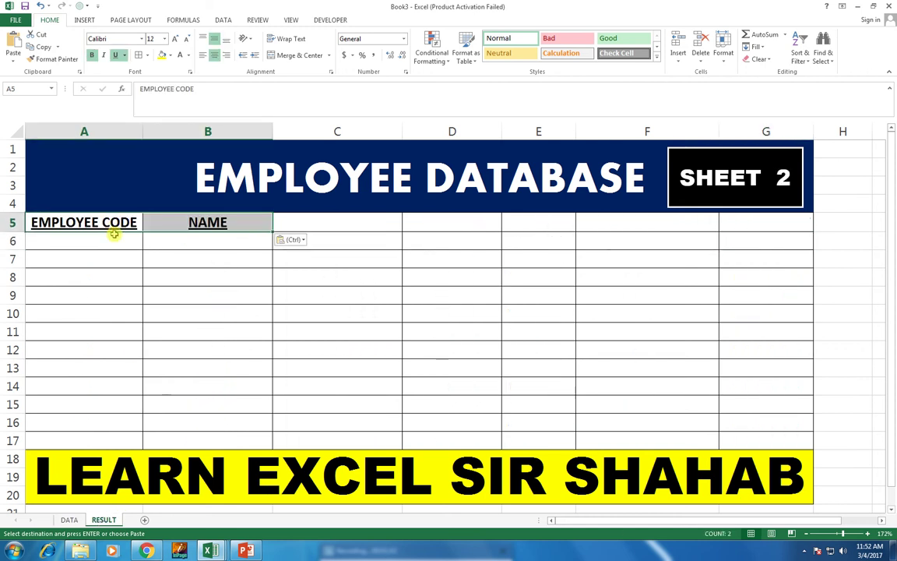
pyautogui.click(191, 242)
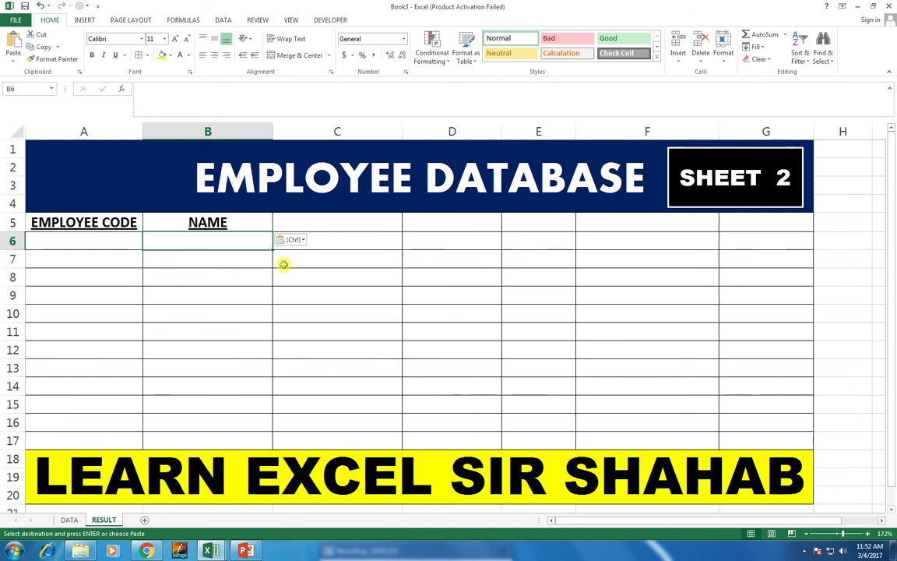
# - Start a VLOOKUP in B6 using $A6 as the lookup value
pyautogui.write('=')
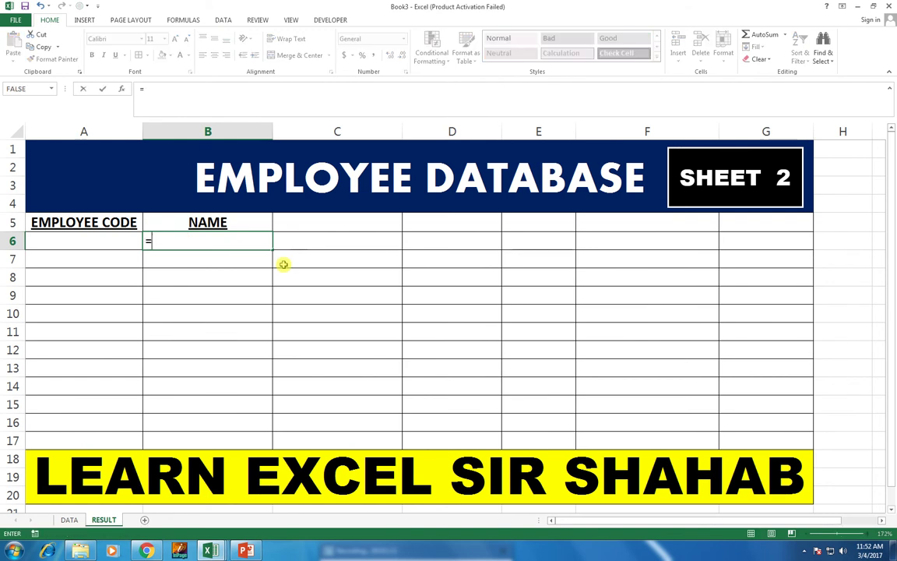
pyautogui.write('VL')
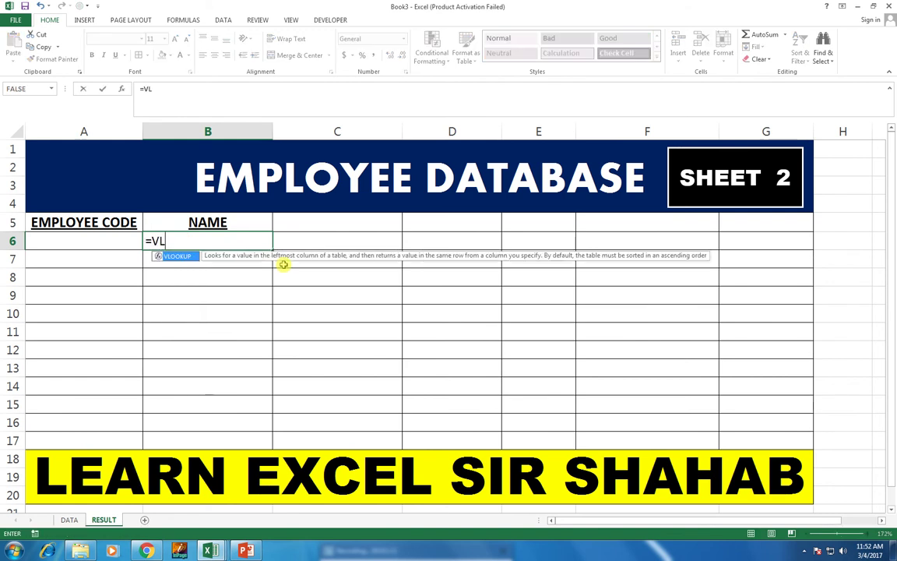
pyautogui.press('Tab')
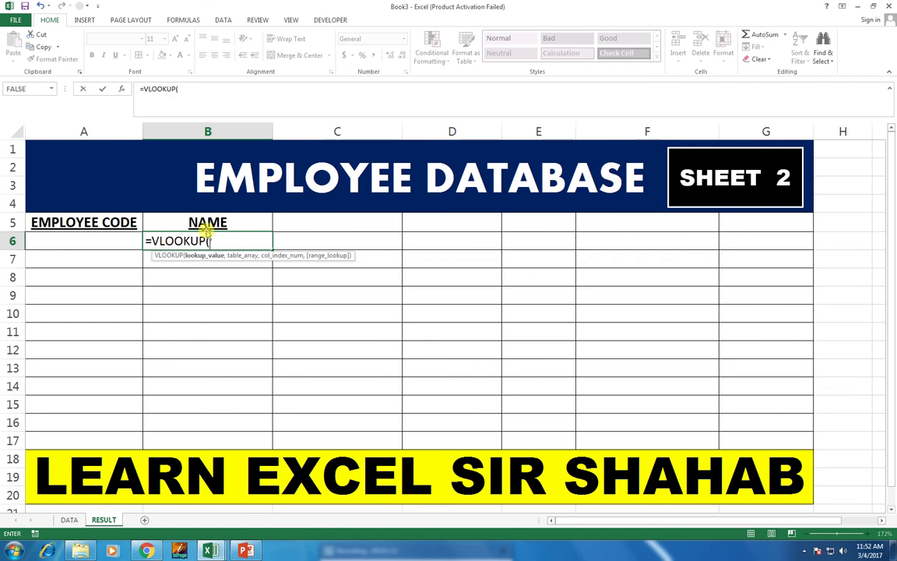
pyautogui.click(126, 234)
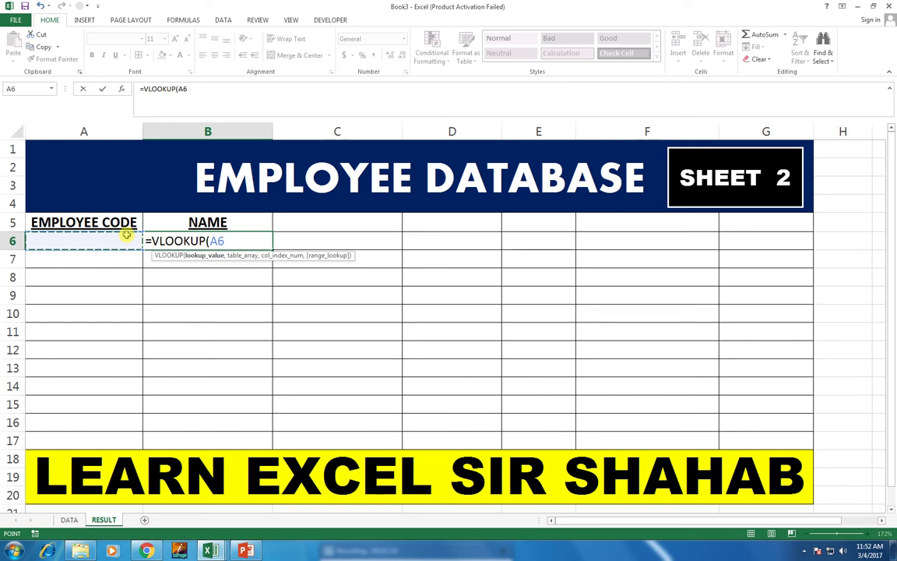
pyautogui.press('F4')
pyautogui.press('F4')
pyautogui.press('F4')
pyautogui.write(',')
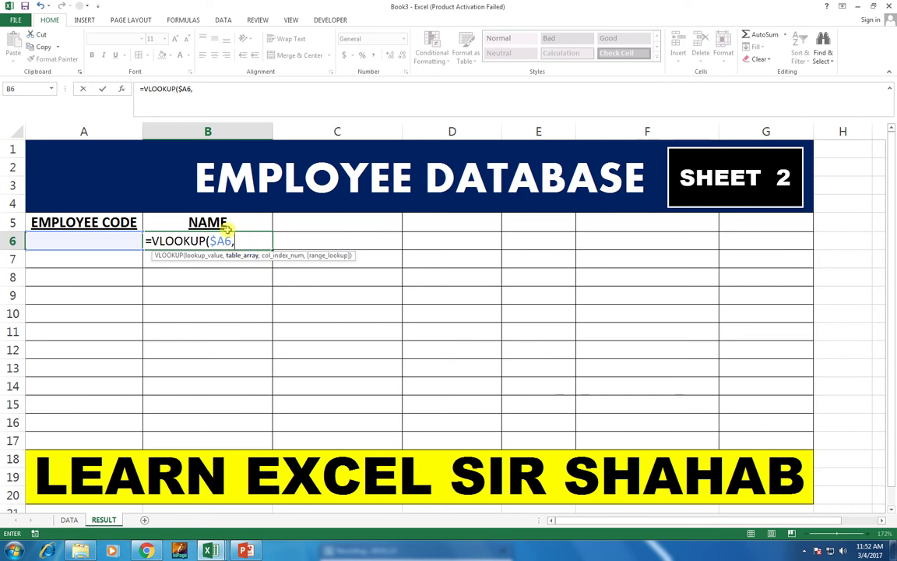
# - Add DATA!$A$5:$G$17 as the table array and begin MATCH( as the column index
pyautogui.click(69, 520)
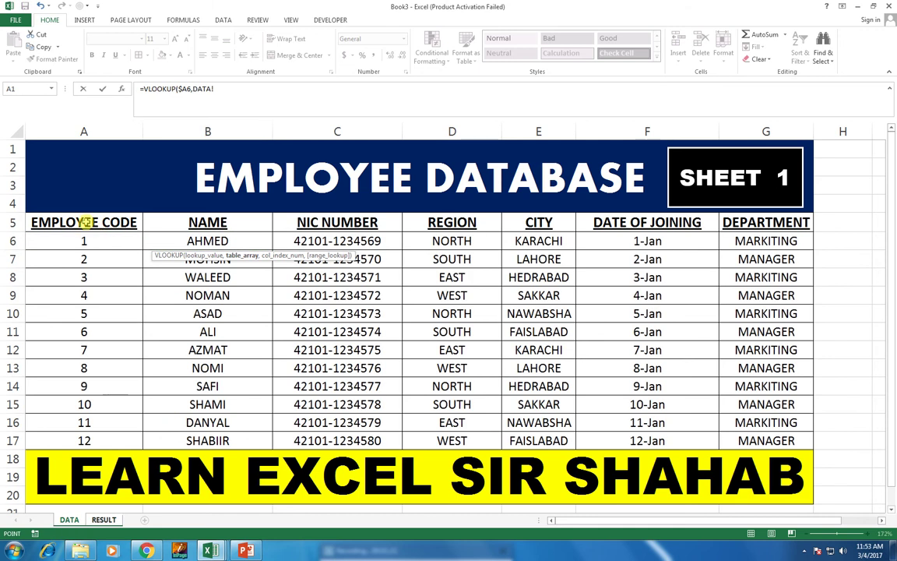
pyautogui.moveTo(87, 222); pyautogui.dragTo(760, 441)
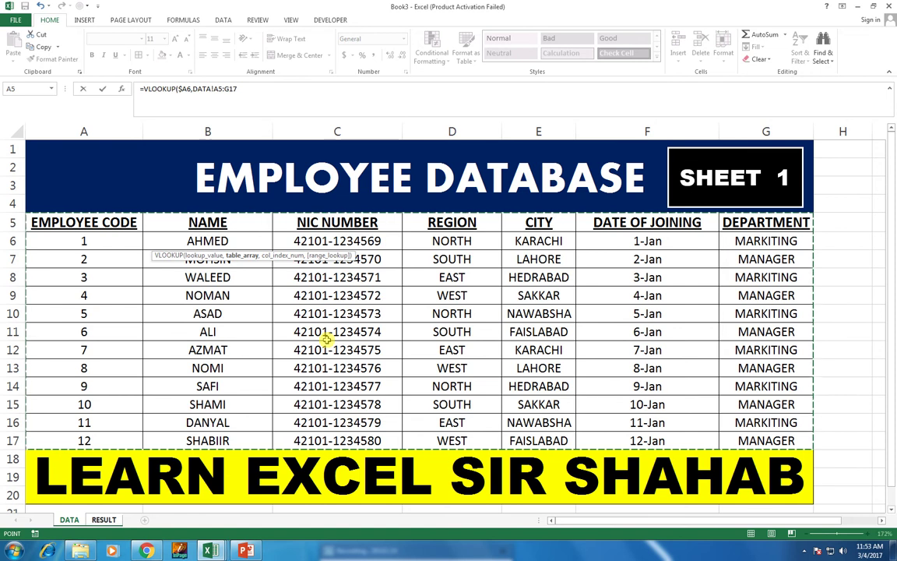
pyautogui.press('F4')
pyautogui.write(',')
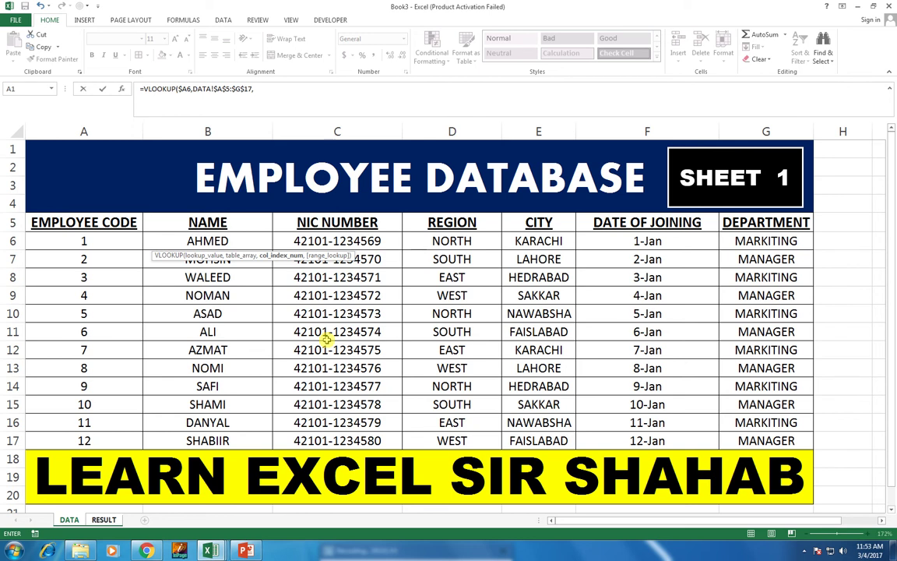
pyautogui.write('MAT')
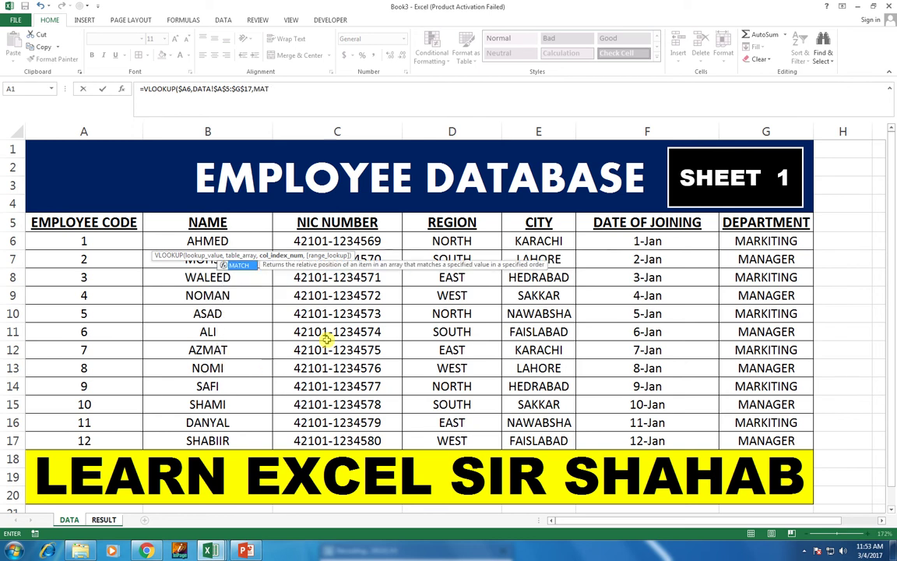
pyautogui.write('CH(')
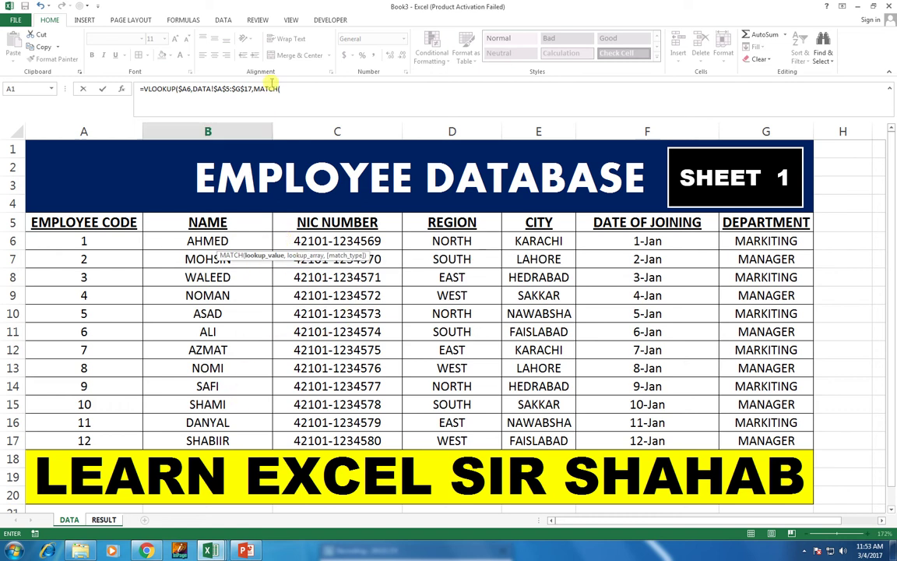
# - Set MATCH's lookup value to RESULT!B$5, the NAME header, re-entering the reference once
pyautogui.click(104, 519)
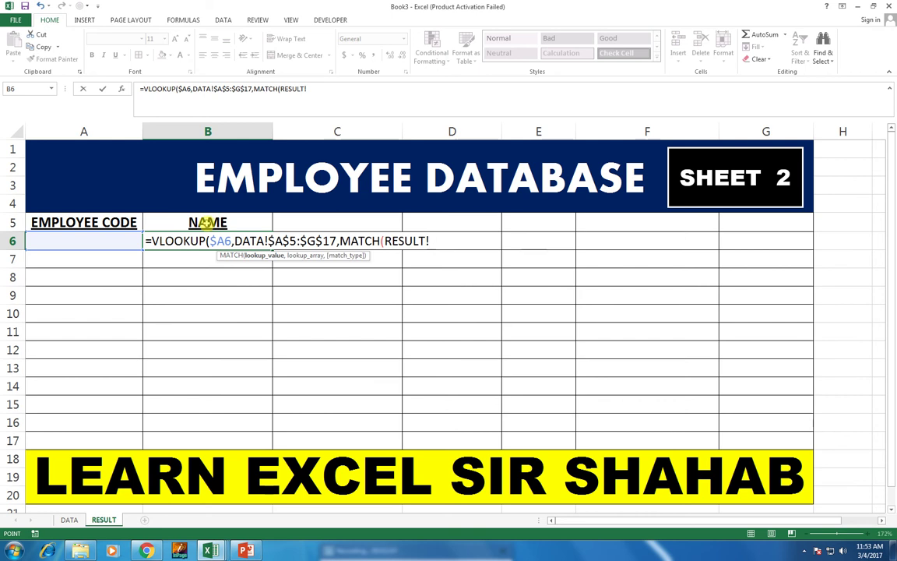
pyautogui.click(207, 223)
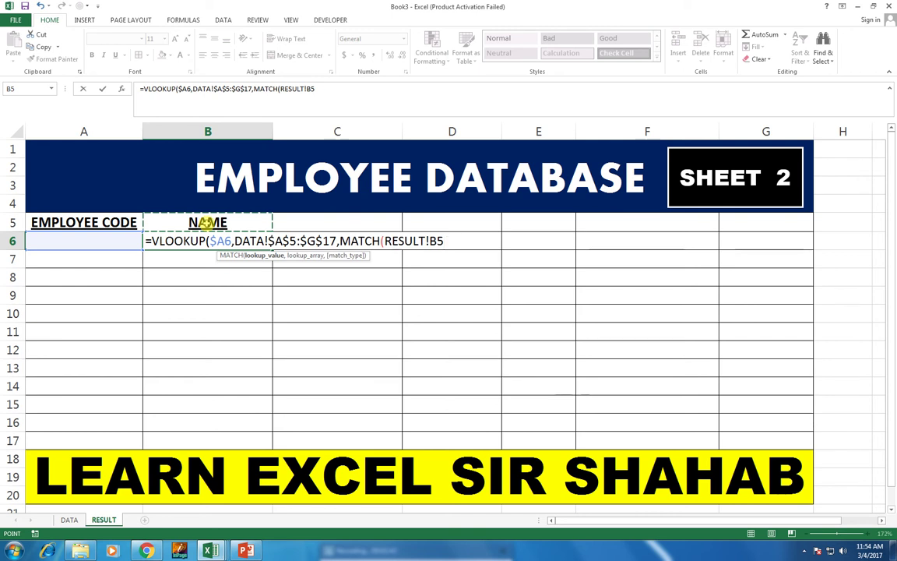
pyautogui.press('F4')
pyautogui.press('F4')
pyautogui.write(',')
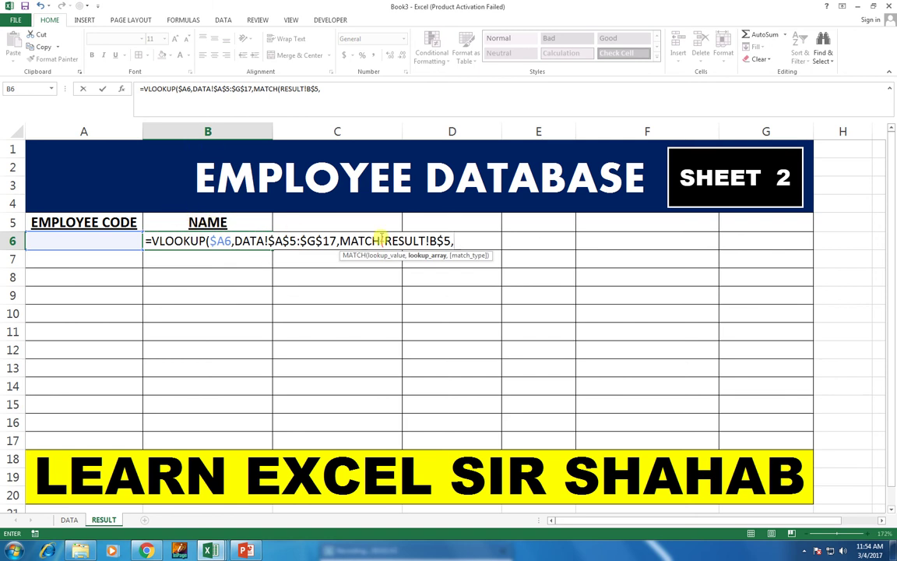
pyautogui.press('BackSpace')
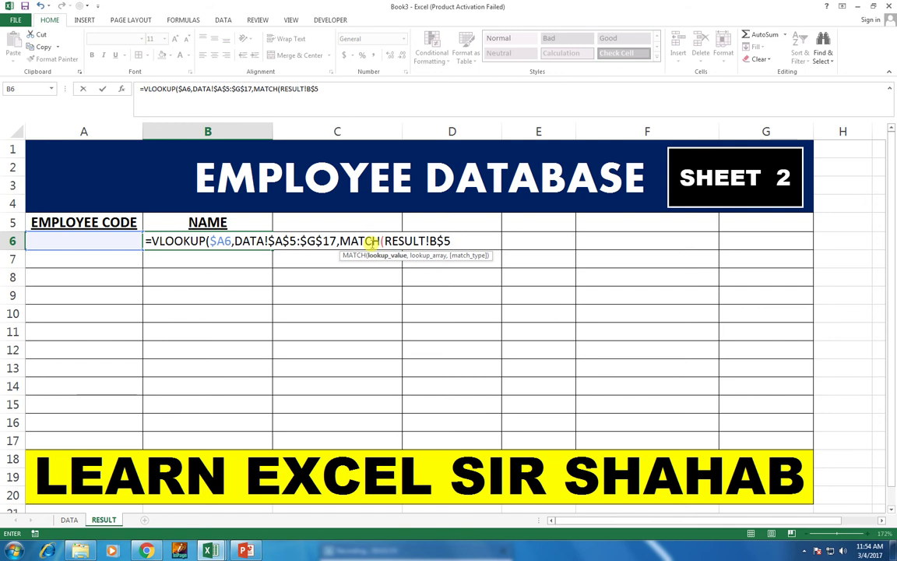
pyautogui.press('BackSpace')
pyautogui.press('BackSpace')
pyautogui.press('BackSpace')
pyautogui.press('BackSpace')
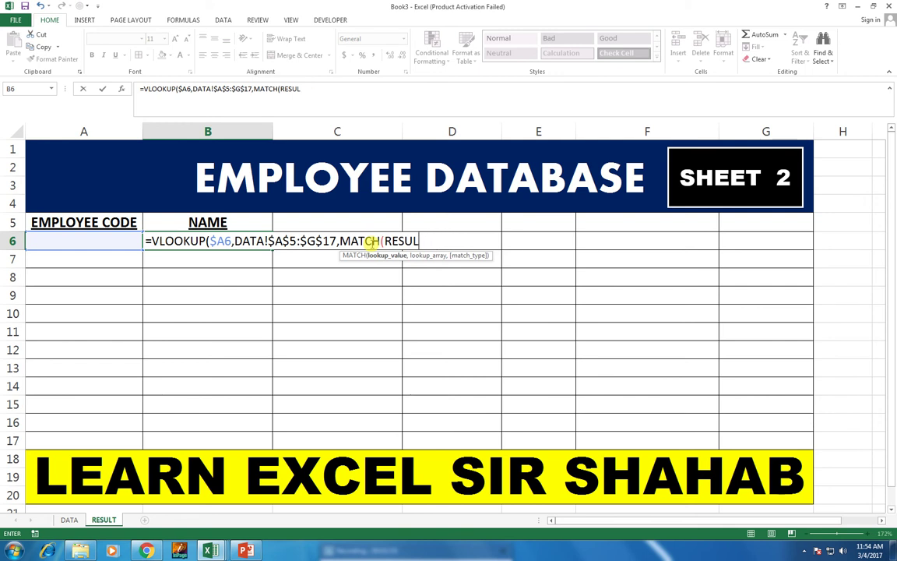
pyautogui.press('BackSpace')
pyautogui.press('BackSpace')
pyautogui.press('BackSpace')
pyautogui.press('BackSpace')
pyautogui.press('BackSpace')
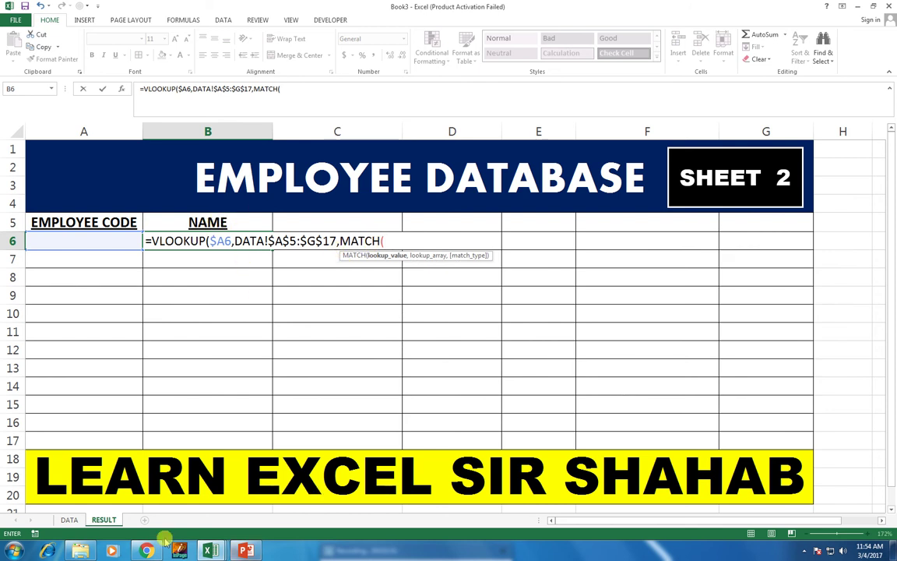
pyautogui.click(104, 521)
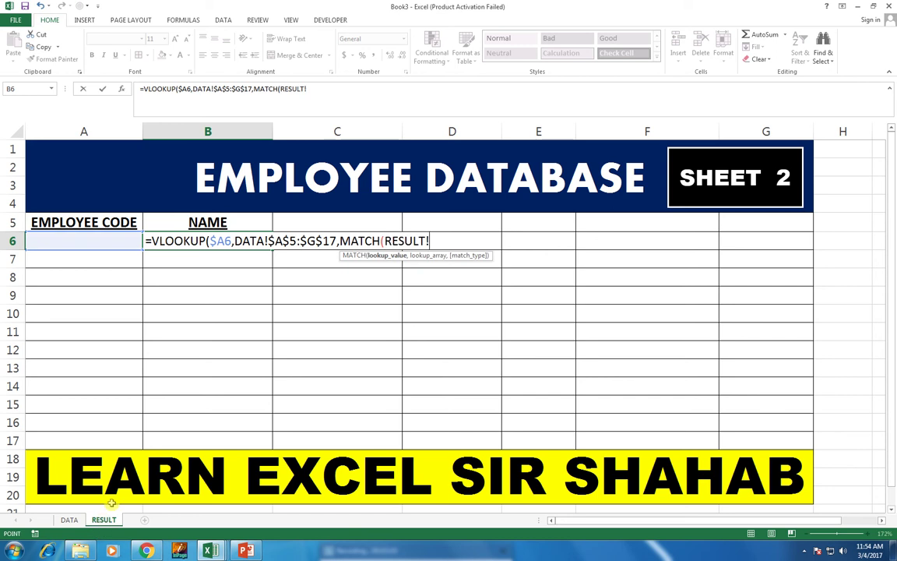
pyautogui.click(207, 222)
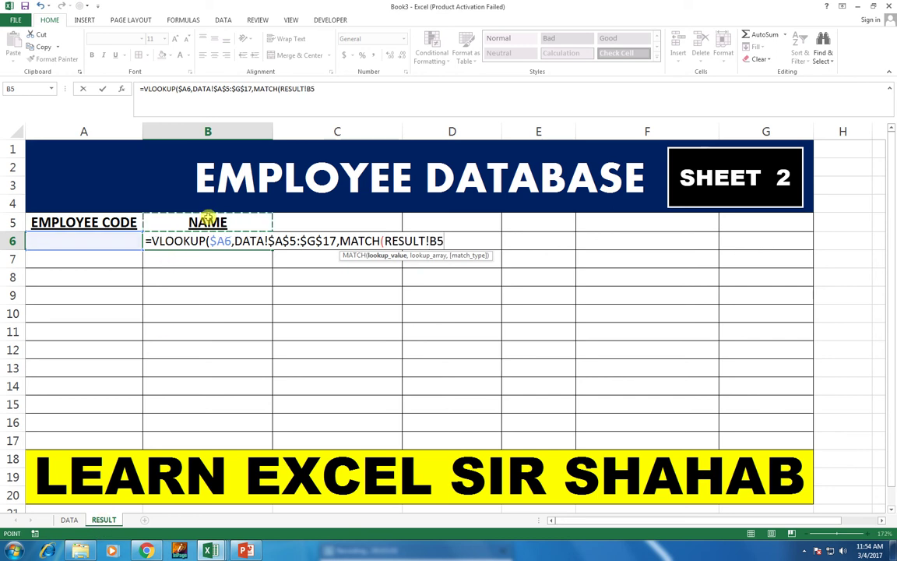
pyautogui.press('F4')
pyautogui.press('F4')
pyautogui.write(',')
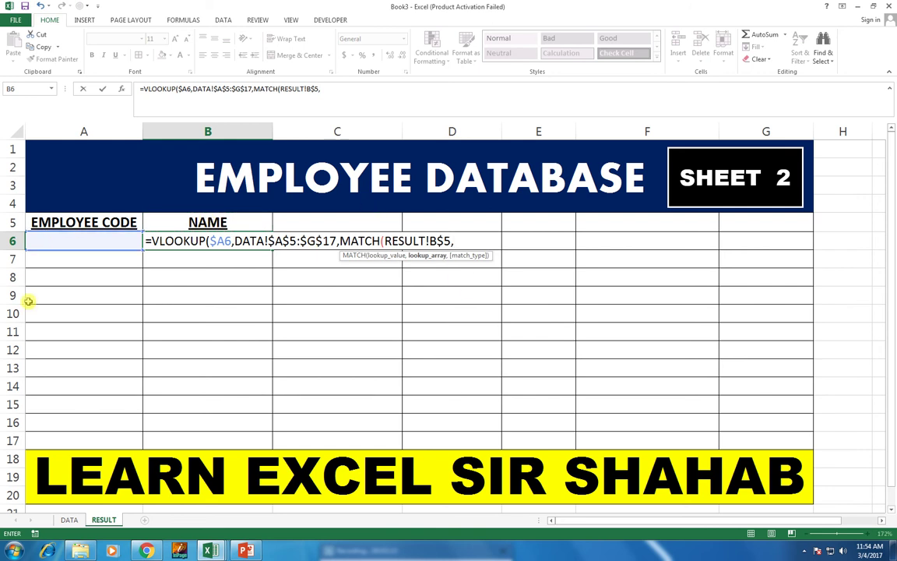
# - Give MATCH the lookup array DATA!$A$5:$G$5 with 0 for an exact match
pyautogui.click(70, 520)
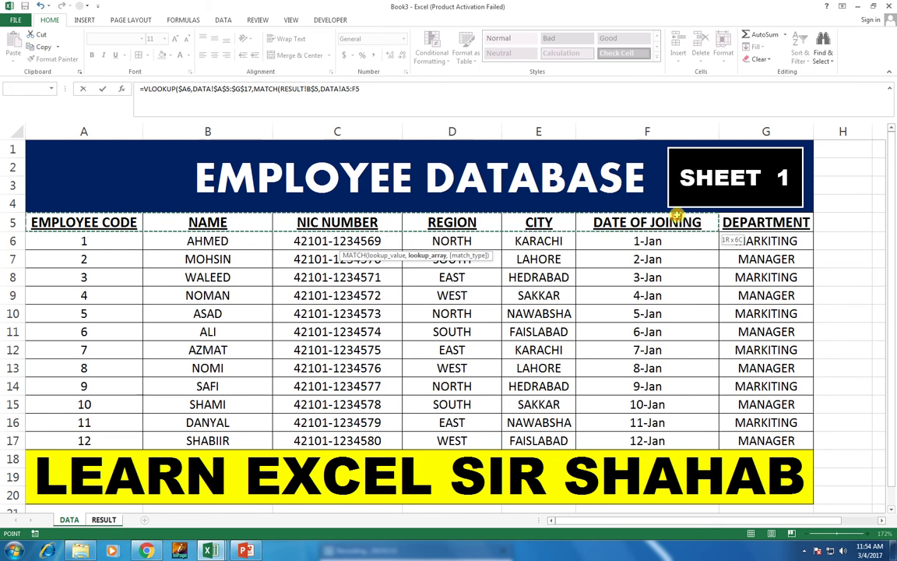
pyautogui.moveTo(678, 214); pyautogui.dragTo(723, 221)
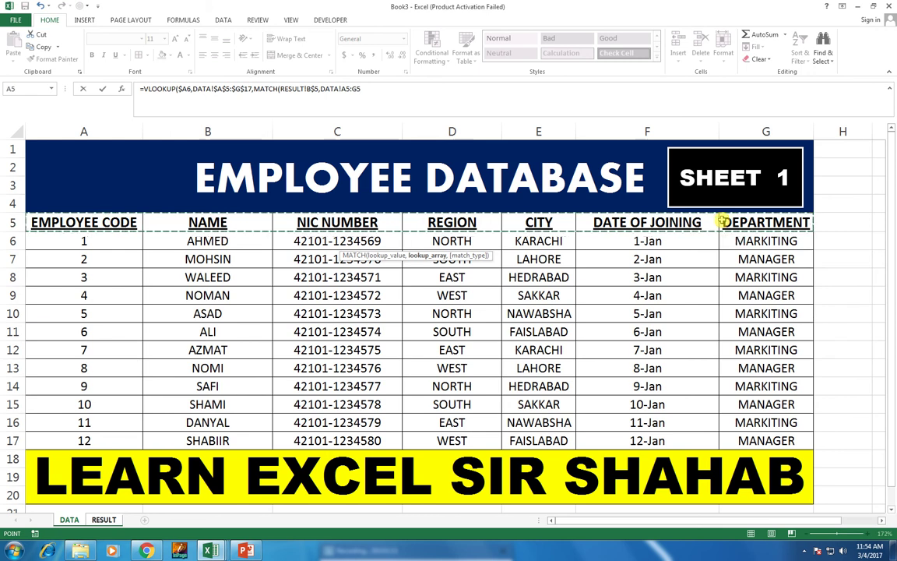
pyautogui.press('F4')
pyautogui.write(',')
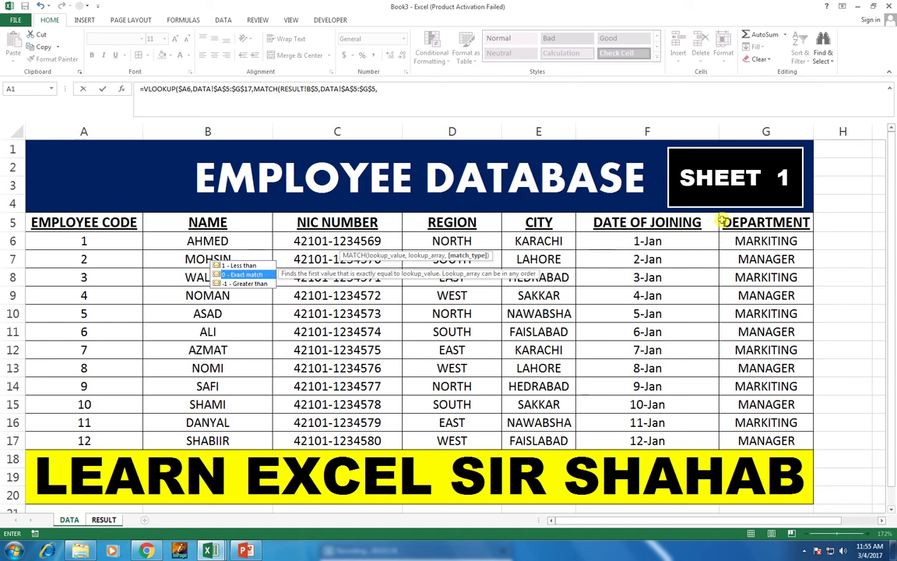
pyautogui.press('Down')
pyautogui.press('Tab')
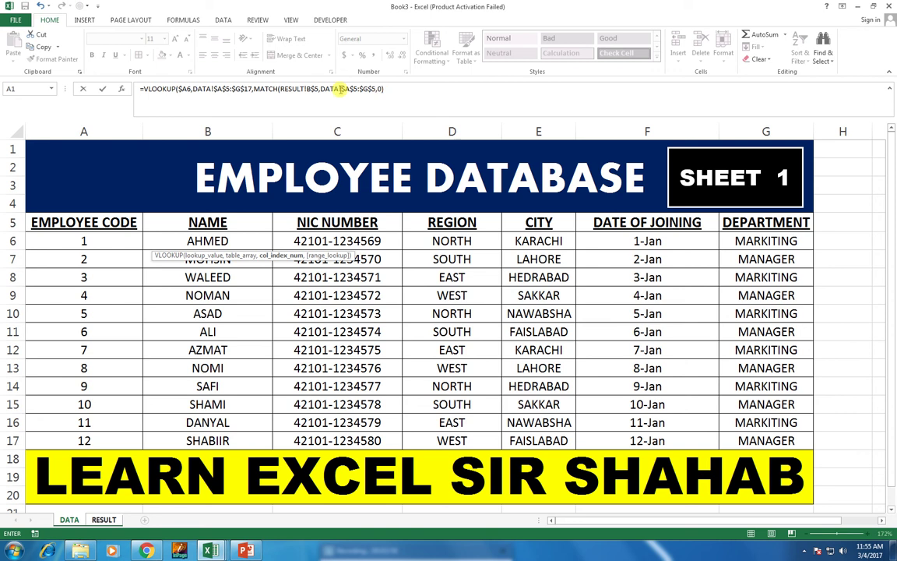
# - Finish the VLOOKUP with FALSE as range lookup and commit it, showing #N/A
pyautogui.click(418, 106)
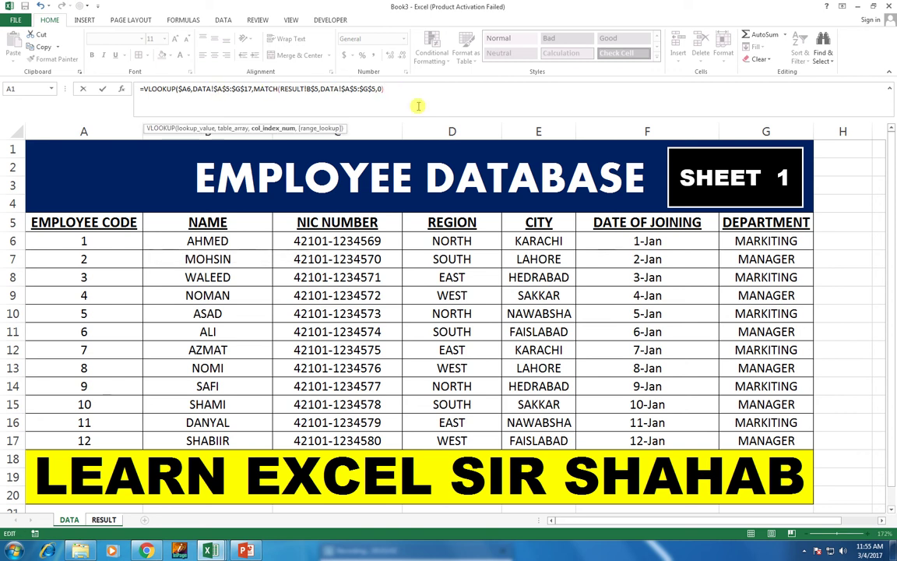
pyautogui.write(',')
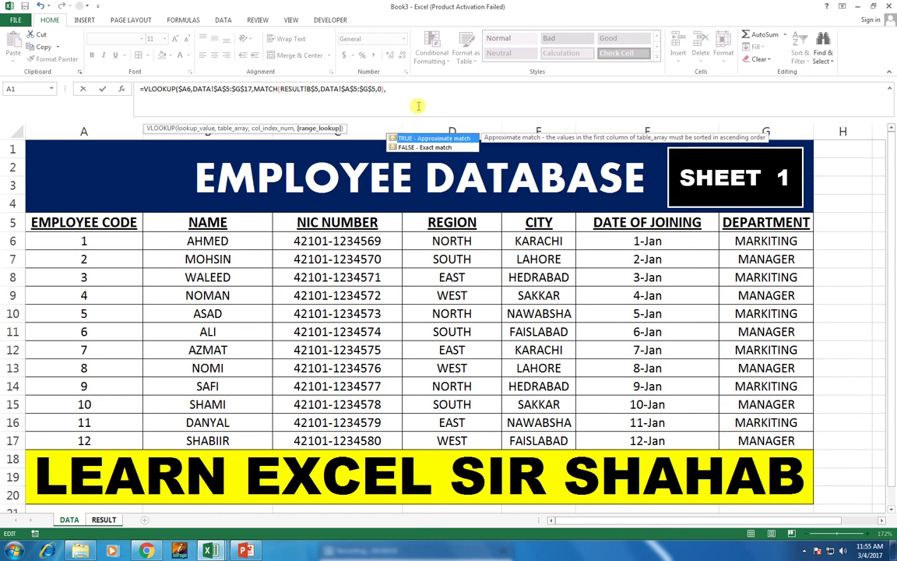
pyautogui.press('Down')
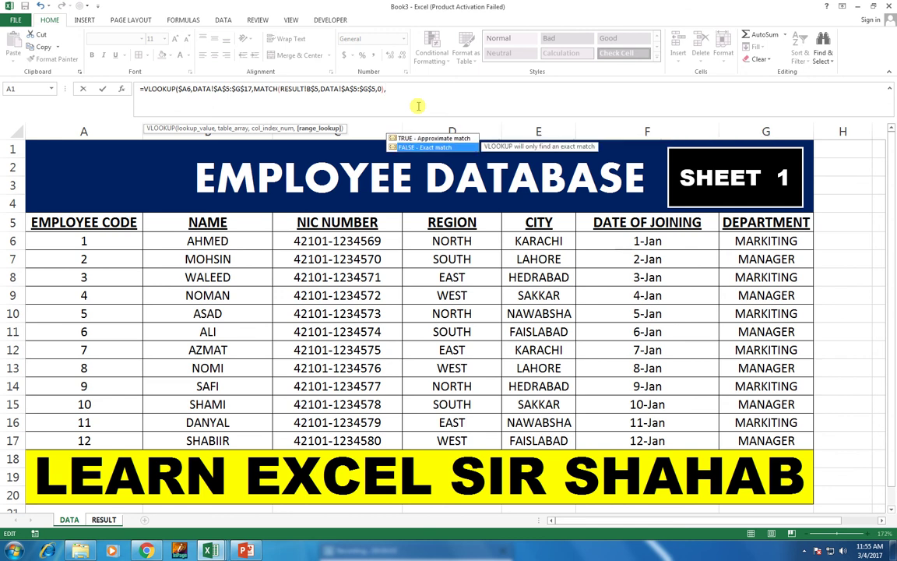
pyautogui.press('Tab')
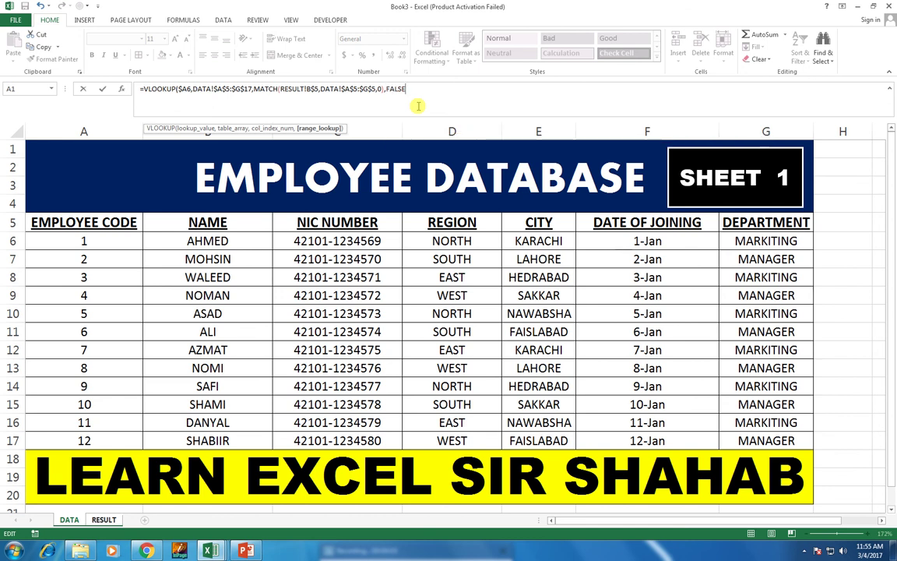
pyautogui.press('Return')
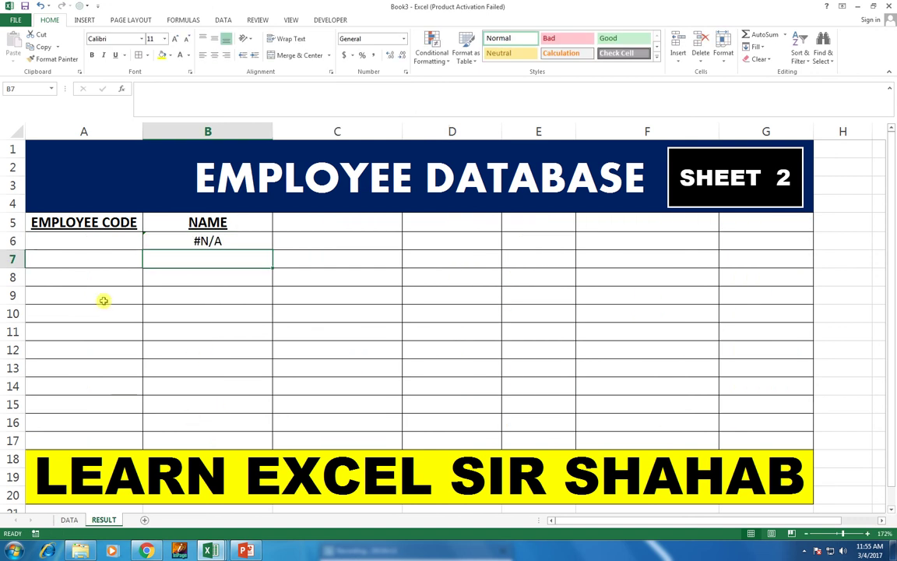
# - Enter employee code 3 in RESULT!A6 so B6 returns WALEED
pyautogui.click(97, 244)
pyautogui.click(69, 520)
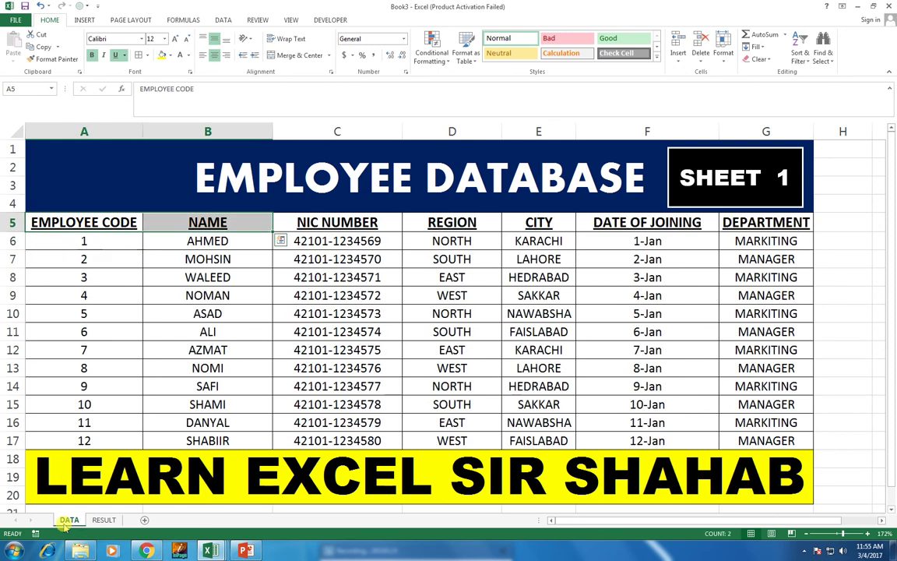
pyautogui.click(109, 519)
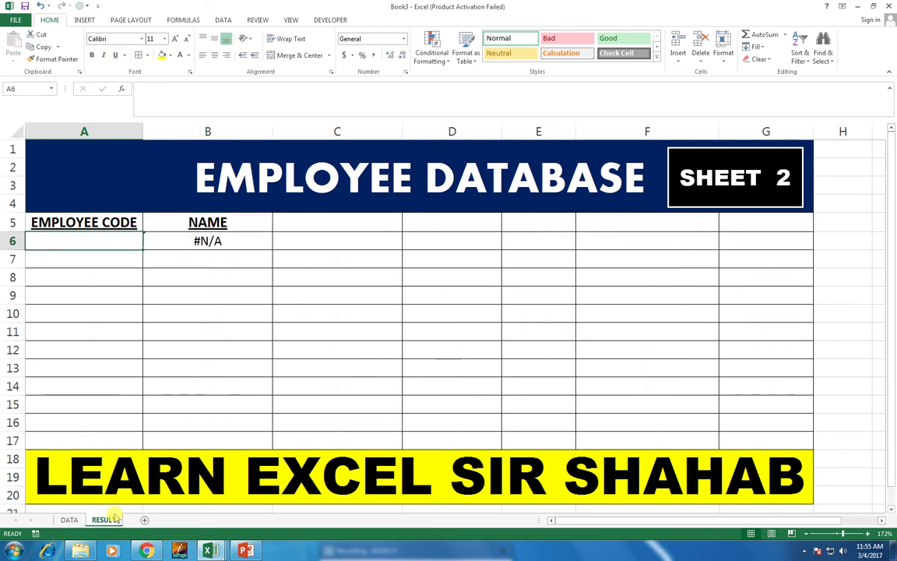
pyautogui.write('3')
pyautogui.press('Tab')
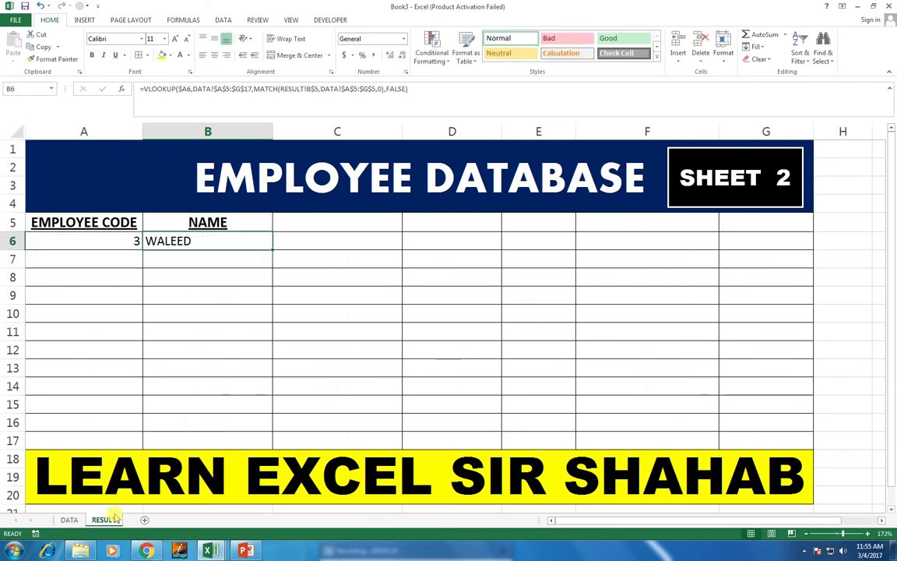
pyautogui.click(70, 520)
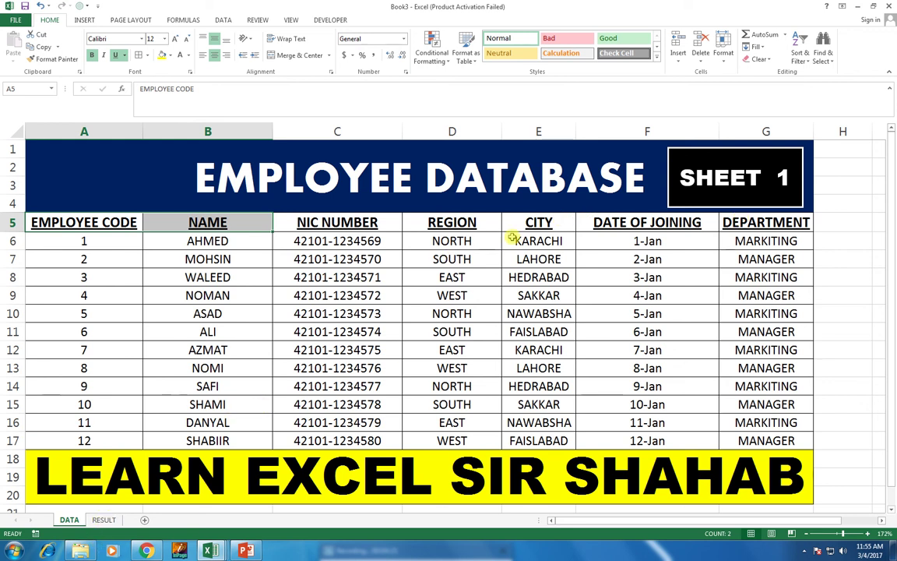
# - Paste the CITY header into RESULT C5 and extend B6's formula into C6, returning HEDRABAD
pyautogui.click(542, 222)
pyautogui.hotkey('ctrl', 'c')
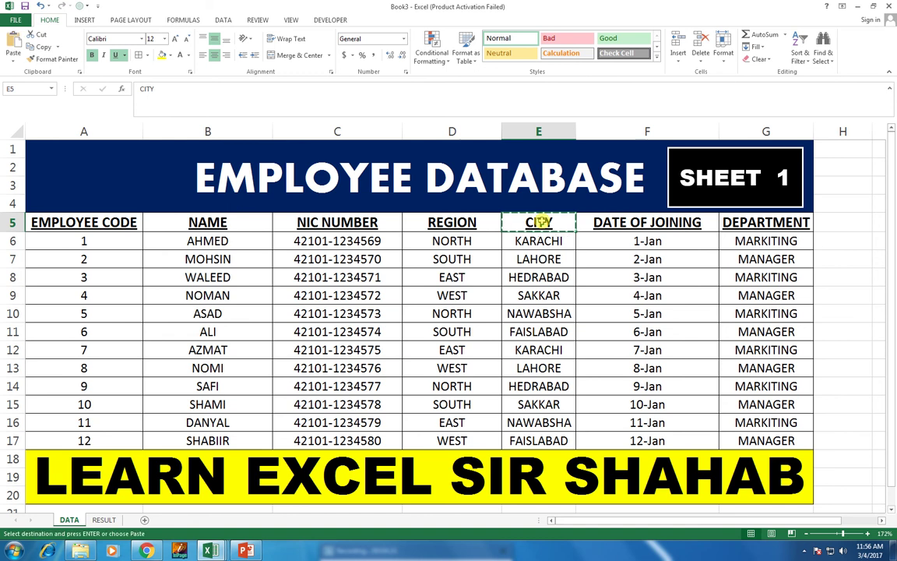
pyautogui.click(108, 520)
pyautogui.click(332, 221)
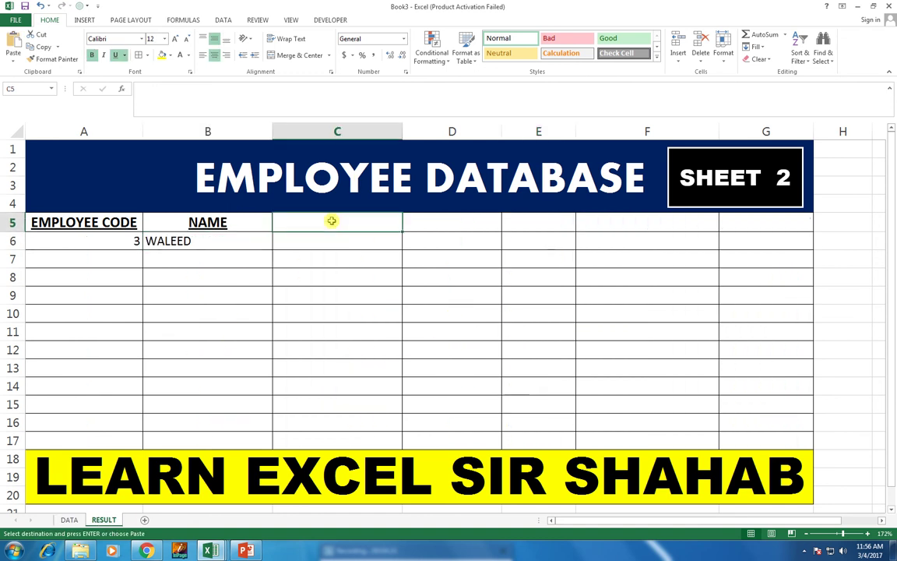
pyautogui.hotkey('ctrl', 'v')
pyautogui.click(244, 242)
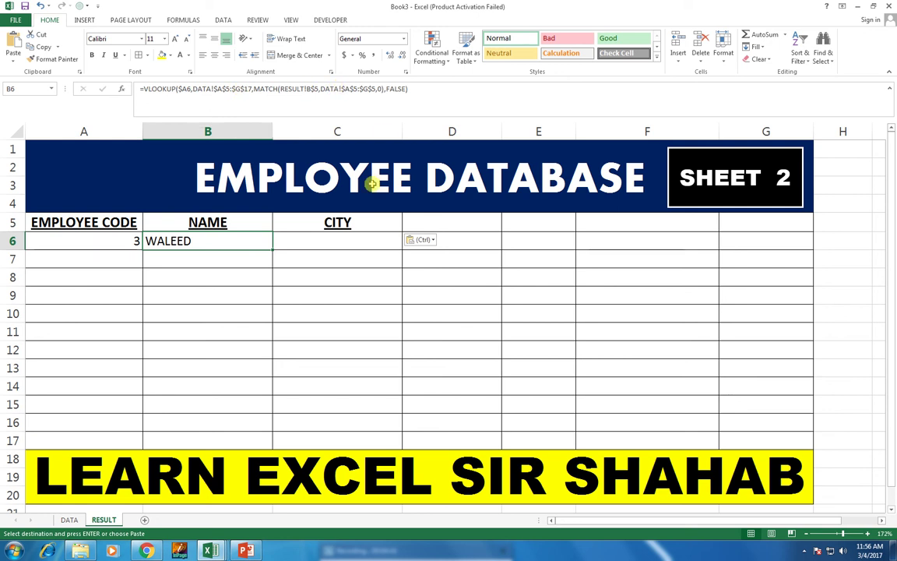
pyautogui.moveTo(272, 248); pyautogui.dragTo(380, 247)
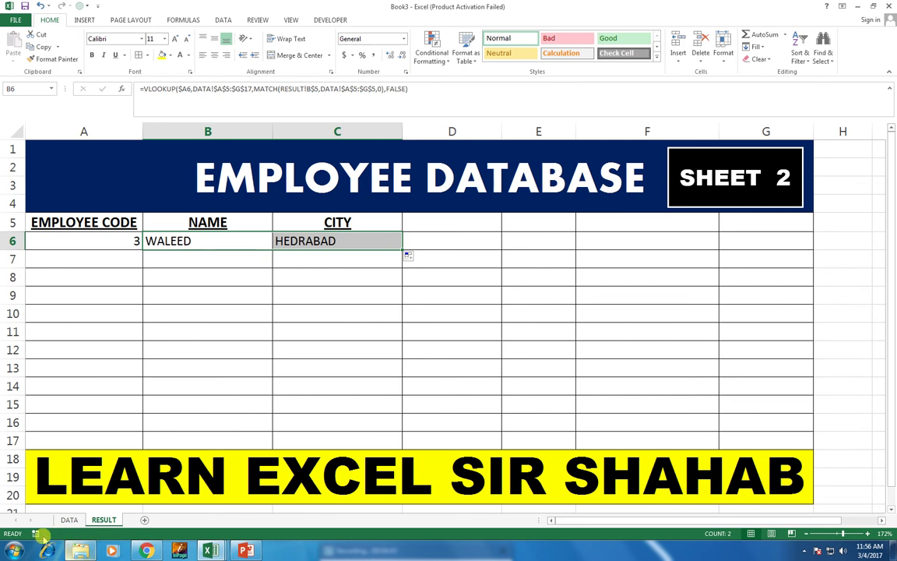
pyautogui.click(70, 519)
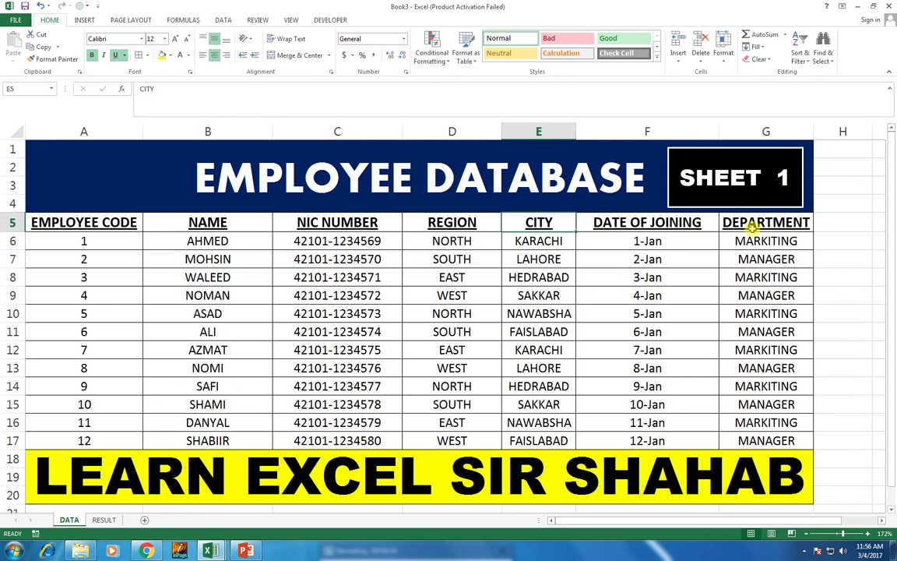
# - Paste DATE OF JOINING and DEPARTMENT headers into RESULT D5:E5 and autofit columns D and E
pyautogui.moveTo(655, 224); pyautogui.dragTo(737, 226)
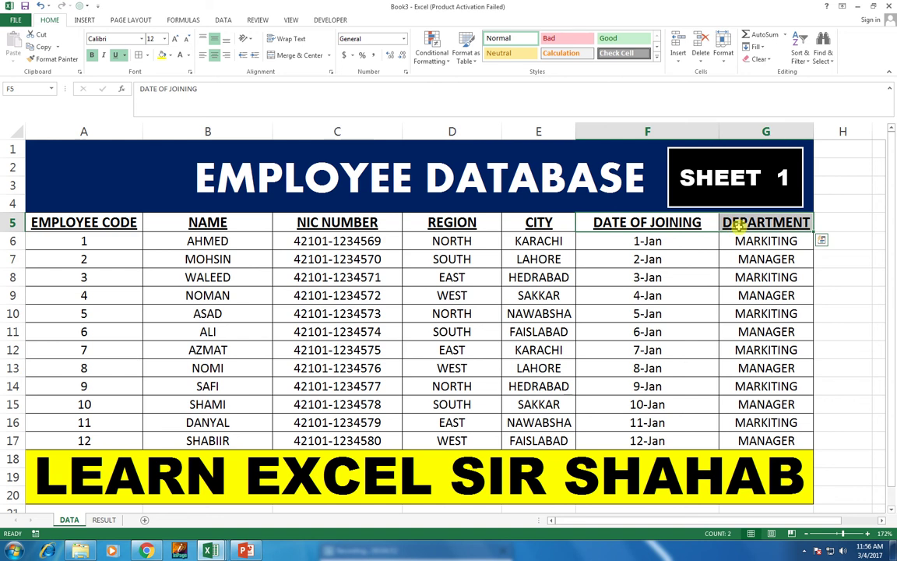
pyautogui.hotkey('ctrl', 'c')
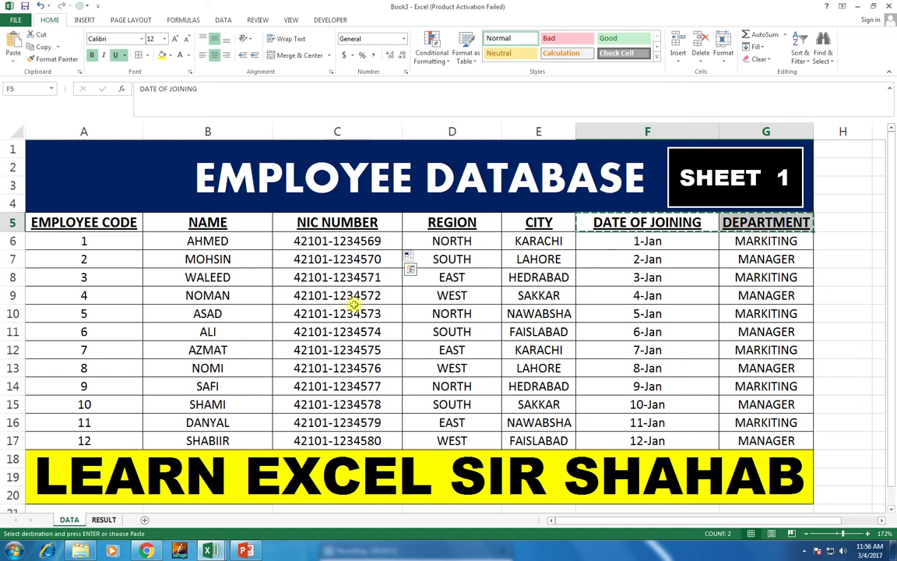
pyautogui.hotkey('ctrl', 'pagedown')
pyautogui.click(429, 223)
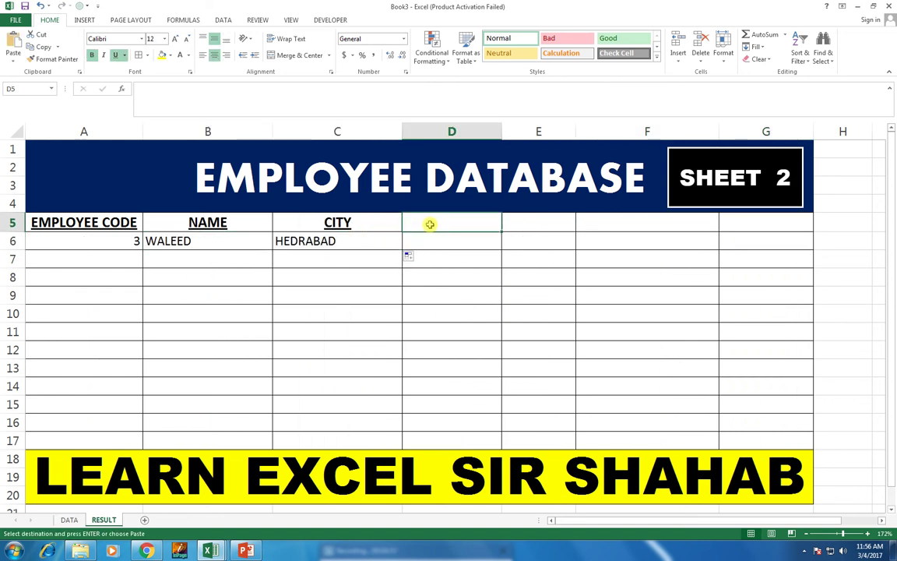
pyautogui.hotkey('ctrl', 'v')
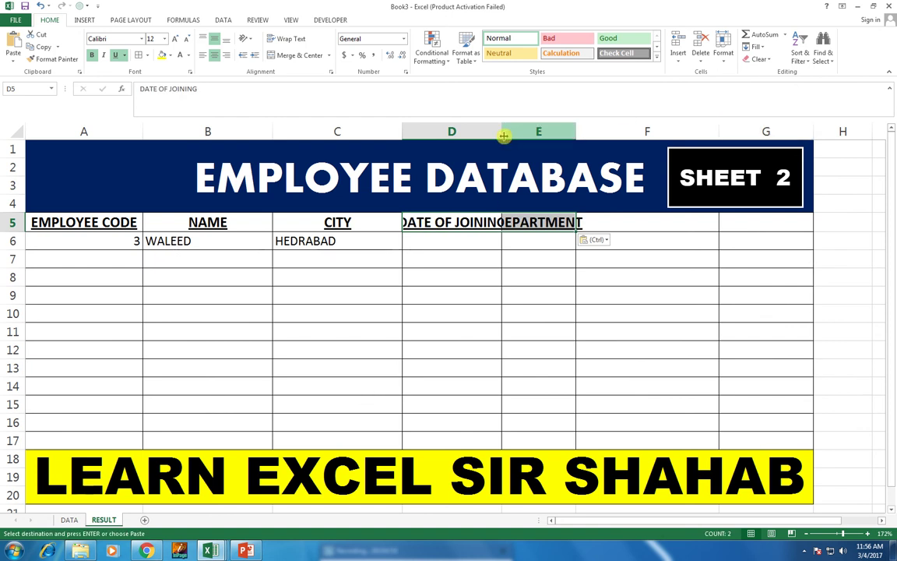
pyautogui.doubleClick(504, 136)
pyautogui.moveTo(538, 131); pyautogui.dragTo(589, 124)
pyautogui.doubleClick(590, 126)
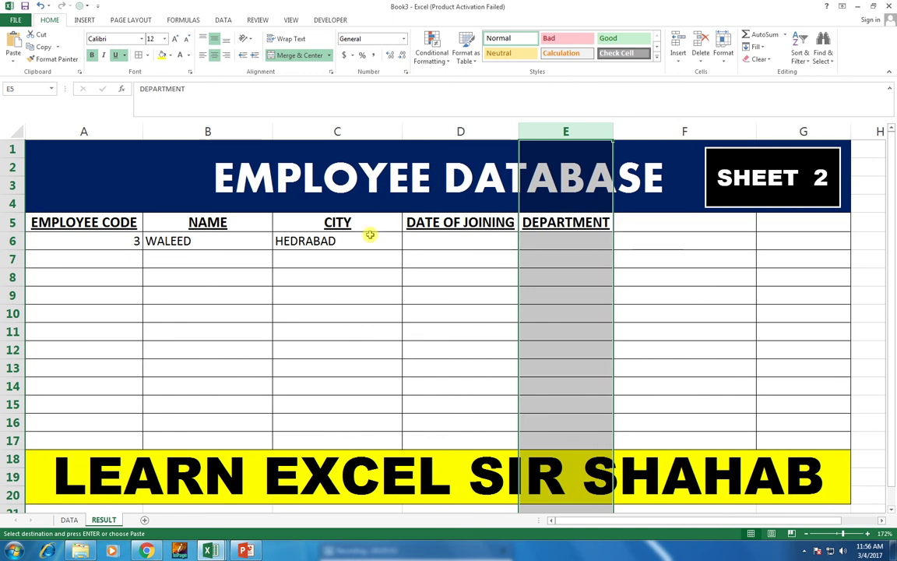
# - Extend the formula into D6 as a Short Date (1/3/2015) and into E6 (MARKITING)
pyautogui.click(394, 245)
pyautogui.moveTo(404, 249); pyautogui.dragTo(510, 248)
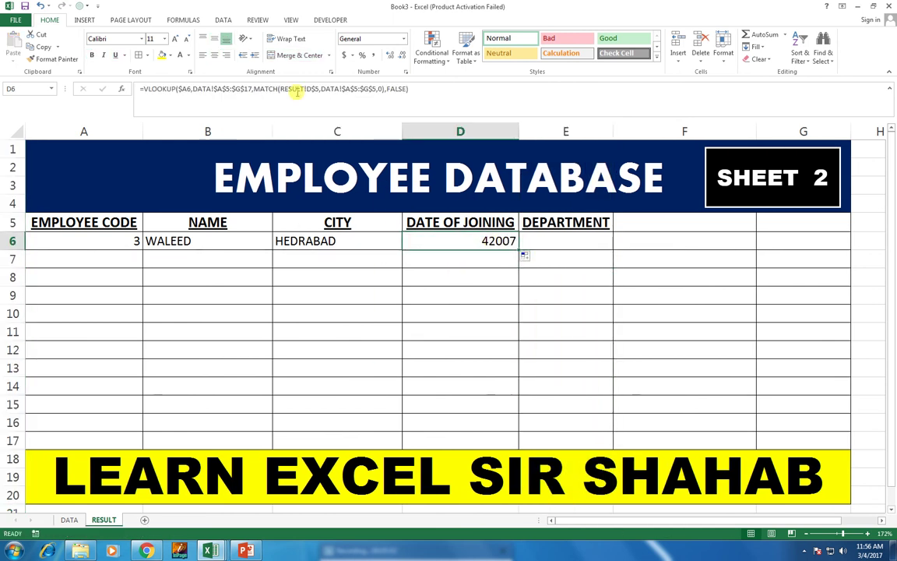
pyautogui.click(404, 38)
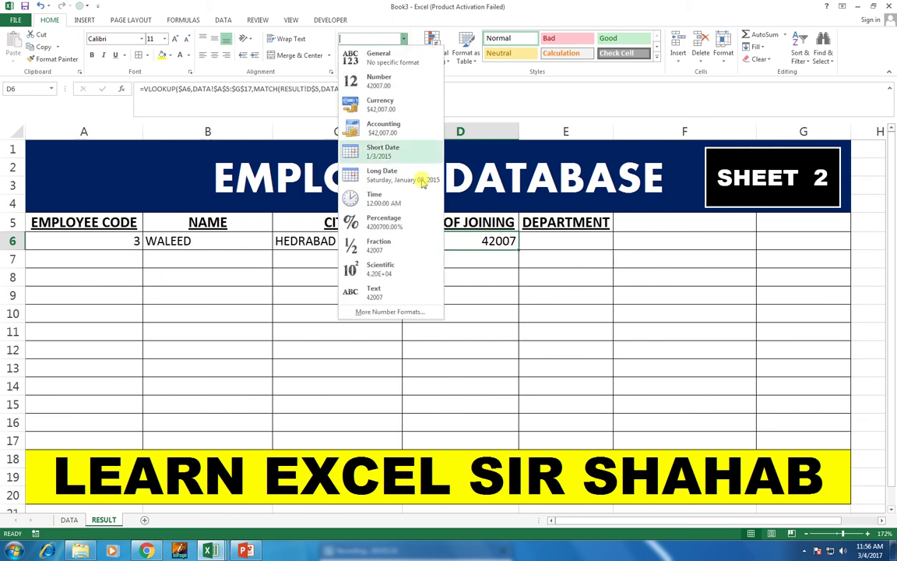
pyautogui.click(413, 152)
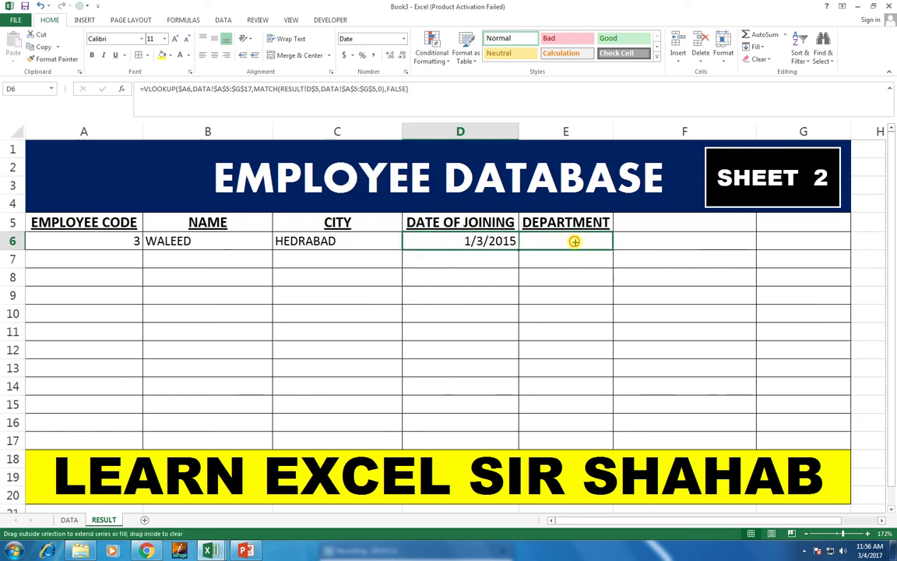
pyautogui.moveTo(517, 249); pyautogui.dragTo(575, 240)
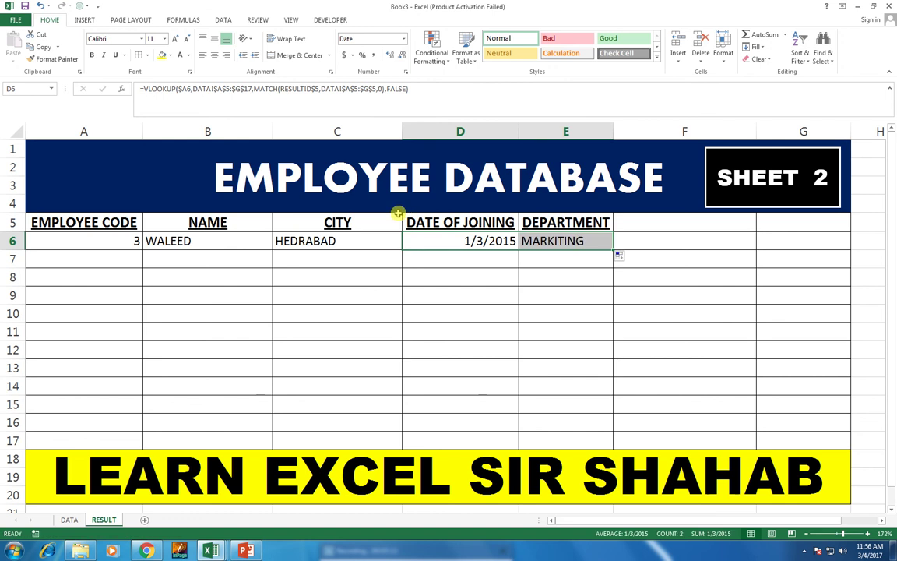
pyautogui.click(69, 520)
pyautogui.click(340, 225)
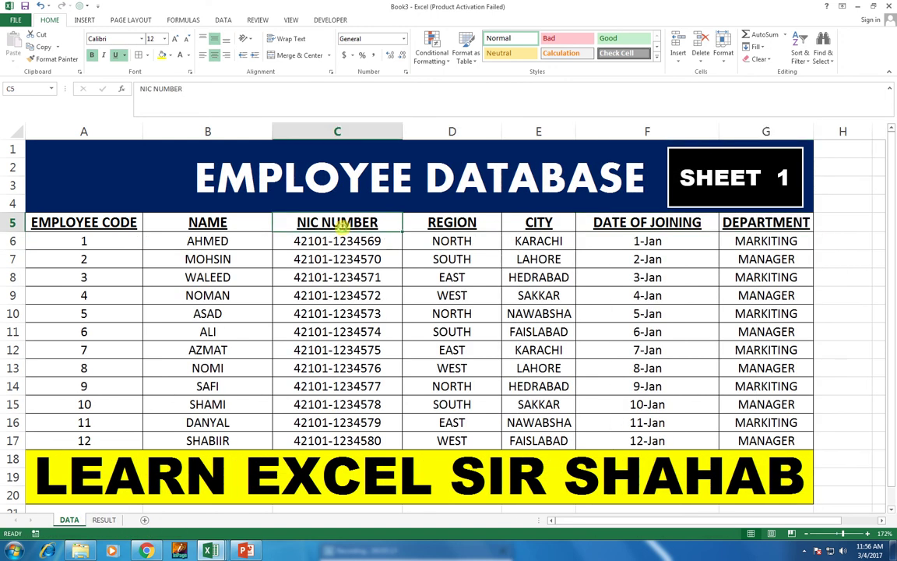
pyautogui.hotkey('ctrl', 'c')
pyautogui.click(104, 519)
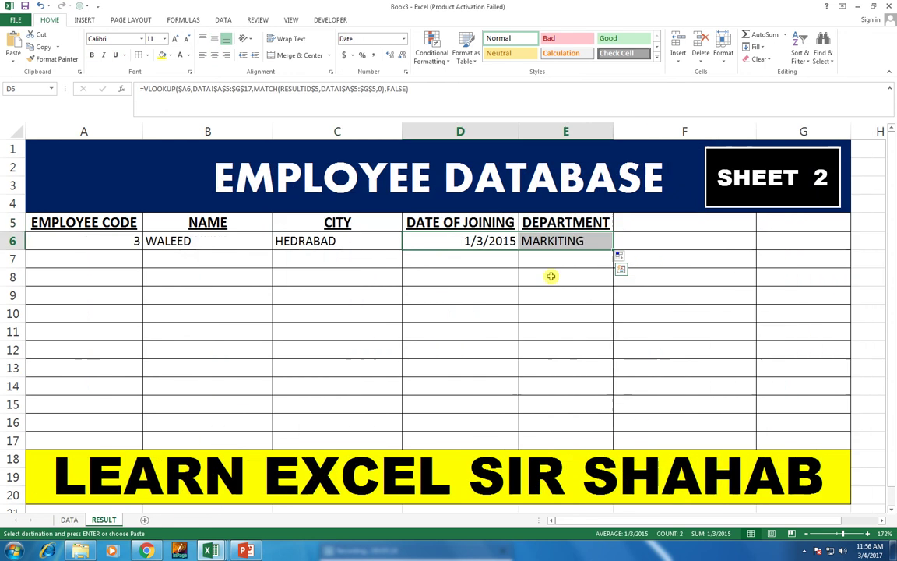
pyautogui.click(686, 222)
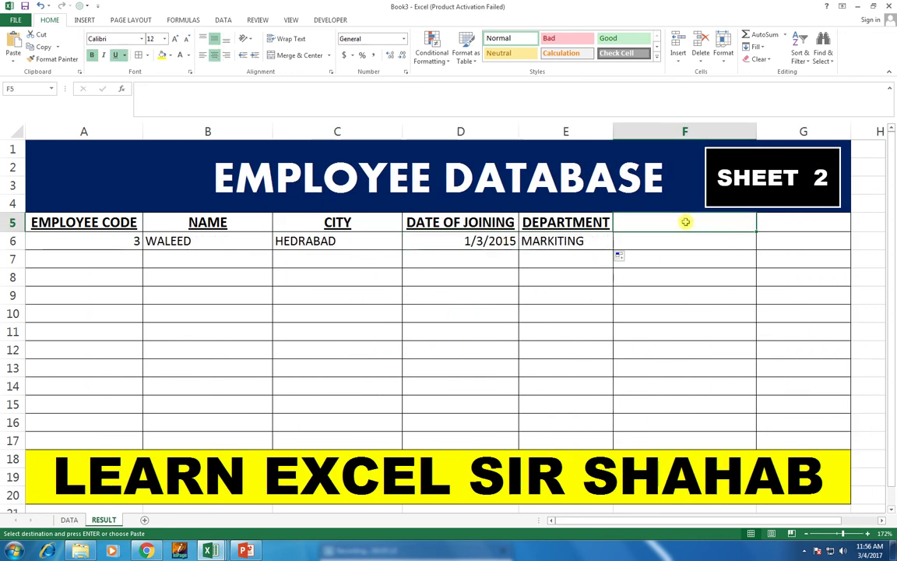
pyautogui.hotkey('ctrl', 'v')
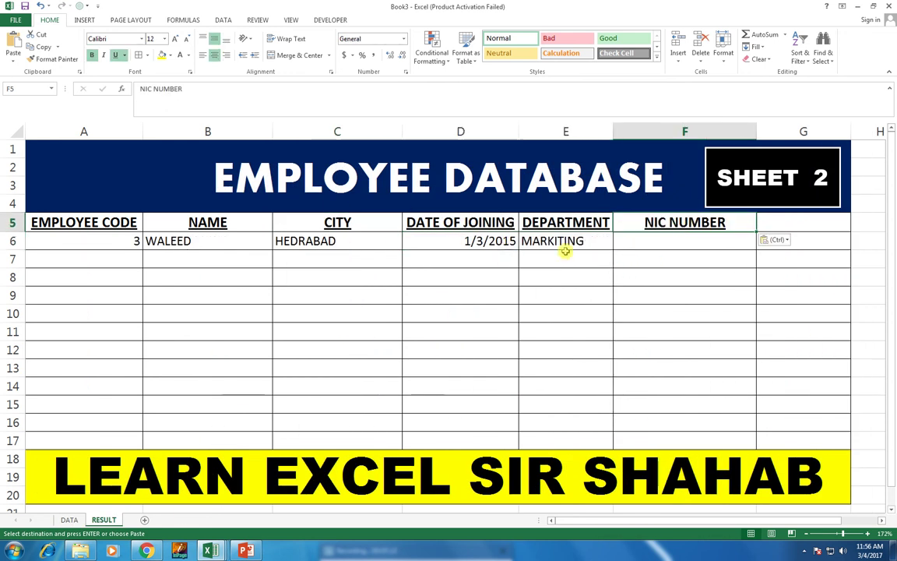
pyautogui.click(568, 248)
pyautogui.moveTo(614, 249); pyautogui.dragTo(709, 261)
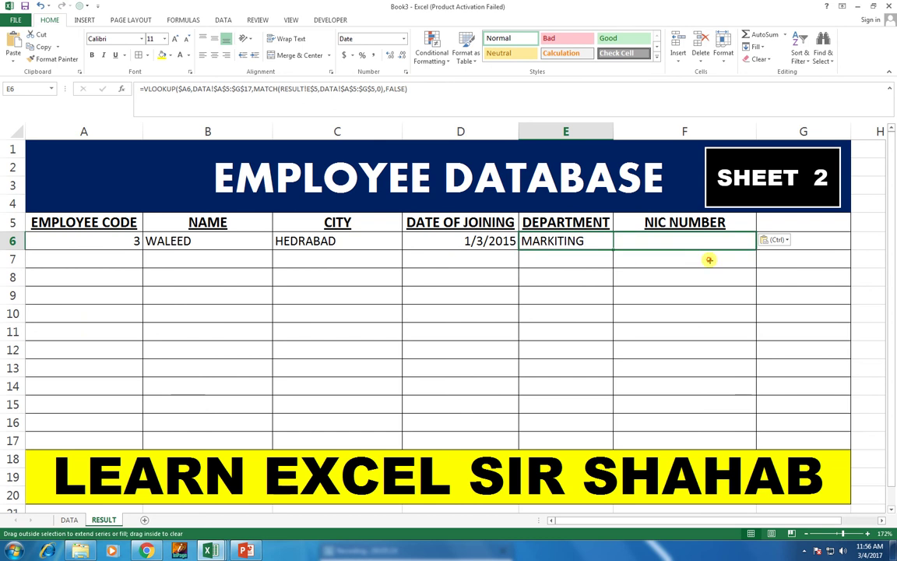
# - Enter employee codes 5, 2 and 6 in A7:A9
pyautogui.click(120, 253)
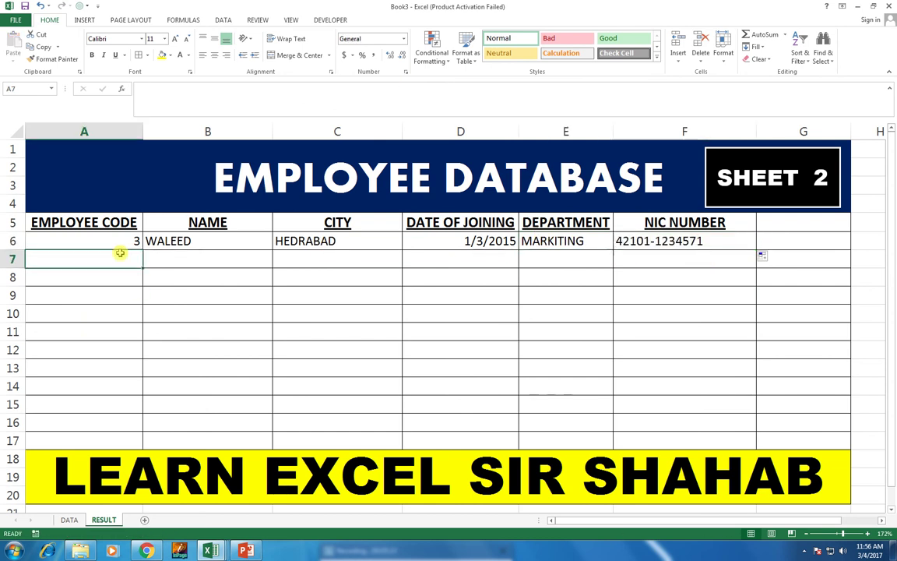
pyautogui.write('5')
pyautogui.press('Return')
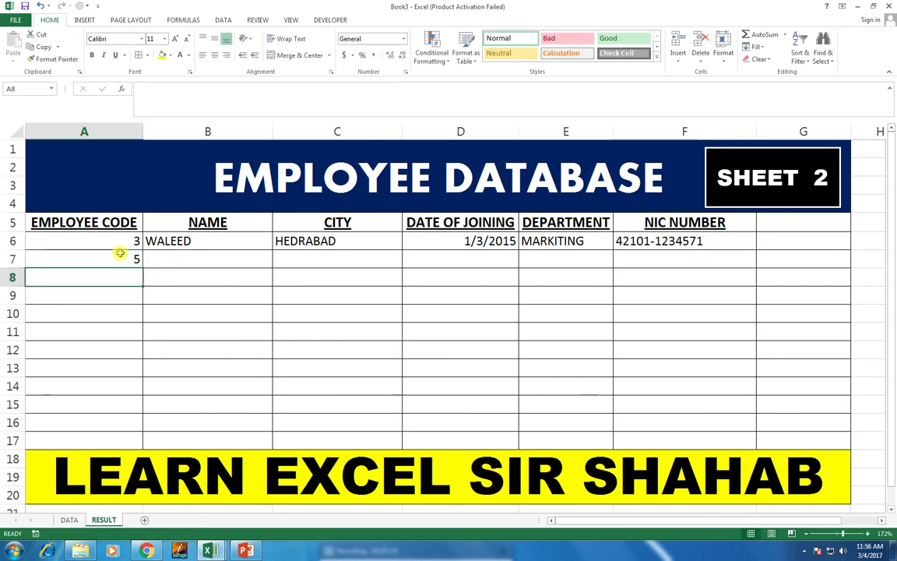
pyautogui.write('2')
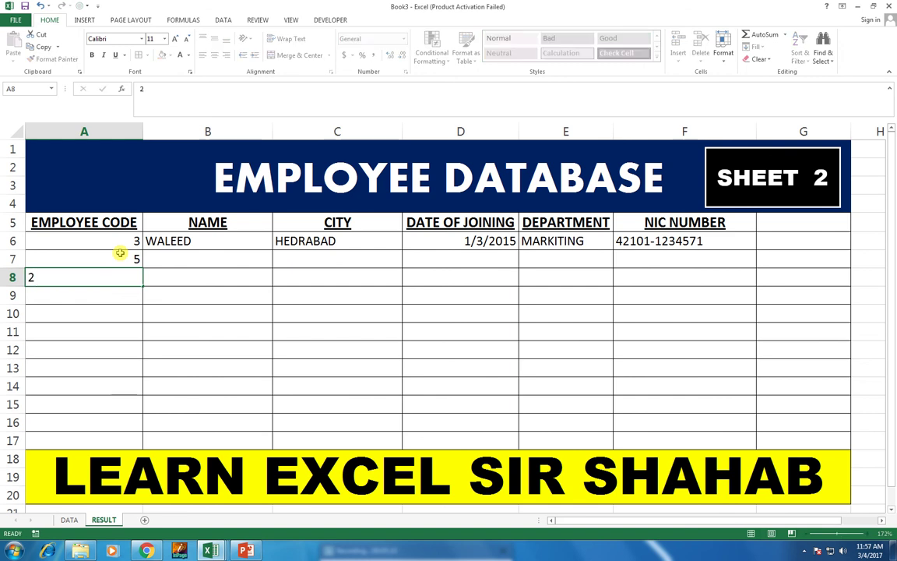
pyautogui.press('Return')
pyautogui.write('6')
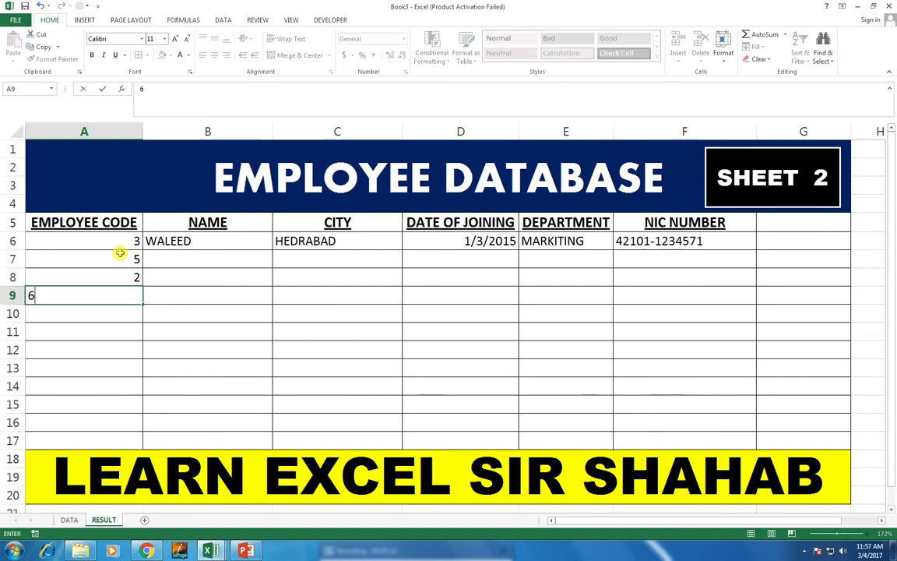
pyautogui.press('Tab')
# - Centre-align A6:F16 and fill the row 6 formulas down to row 9
pyautogui.moveTo(117, 241)
pyautogui.mouseDown()
pyautogui.moveTo(657, 310)
pyautogui.moveTo(693, 420)
pyautogui.mouseUp()
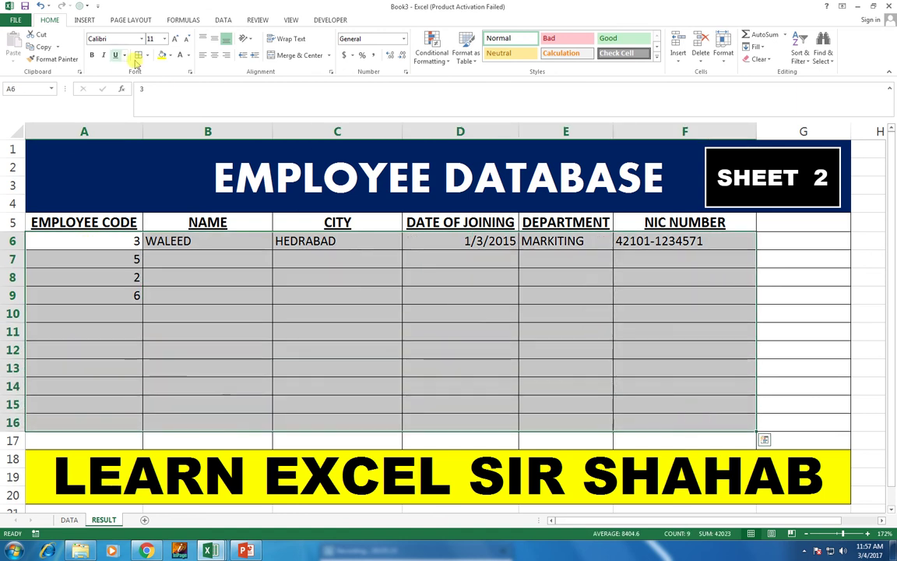
pyautogui.click(214, 55)
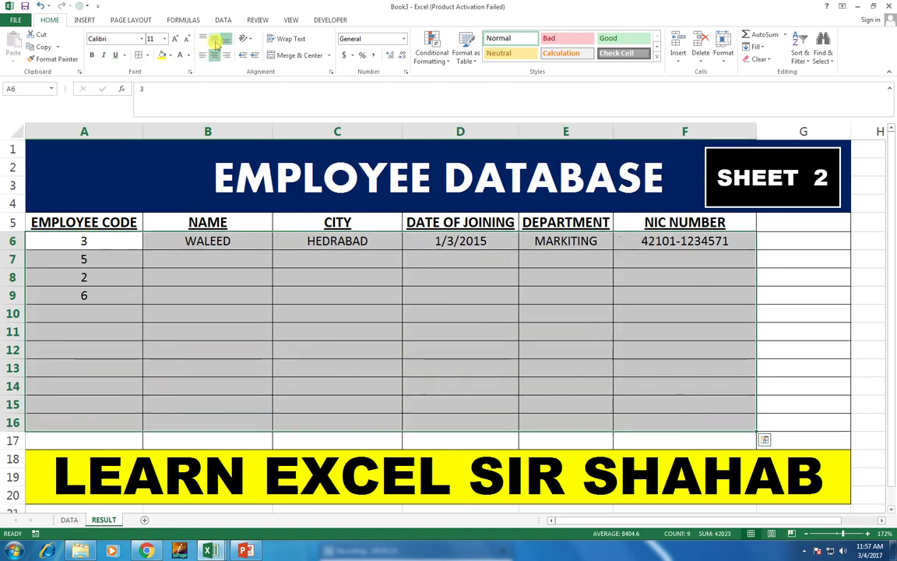
pyautogui.click(260, 246)
pyautogui.moveTo(272, 249)
pyautogui.mouseDown()
pyautogui.moveTo(283, 304)
pyautogui.moveTo(756, 336)
pyautogui.mouseUp()
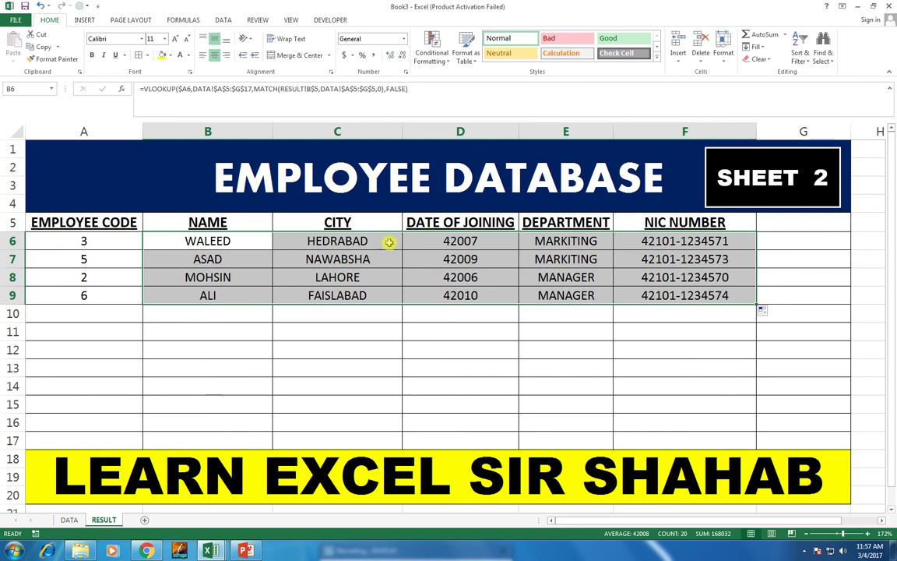
# - Format the joining dates in D6:D9 as dates like 3-Jan-15
pyautogui.moveTo(420, 240); pyautogui.dragTo(449, 288)
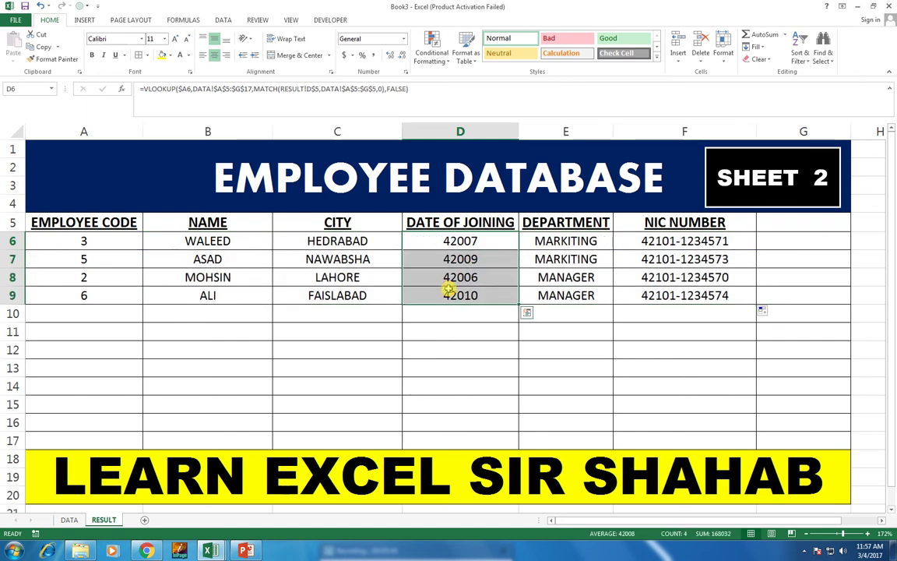
pyautogui.hotkey('ctrl', 'shift', '#')
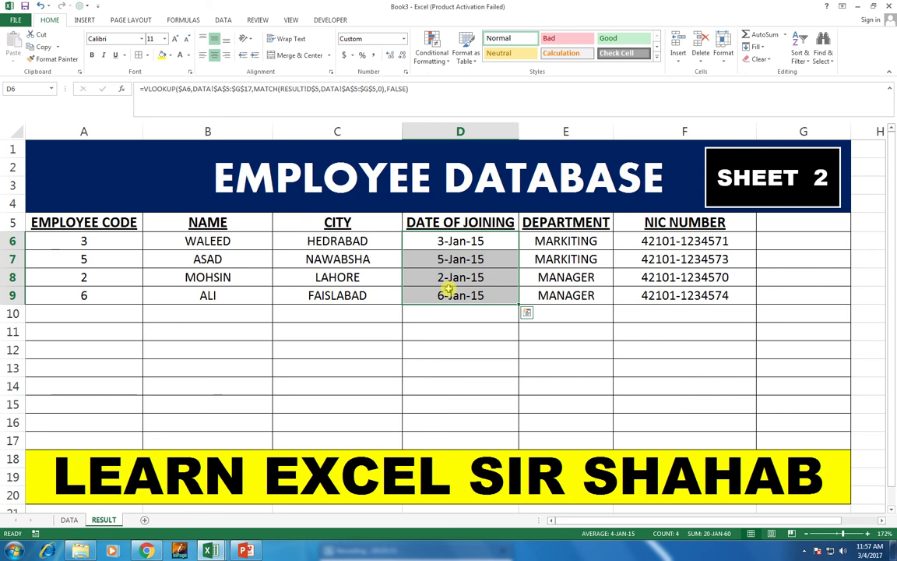
pyautogui.click(410, 324)
pyautogui.click(321, 198)
pyautogui.click(336, 222)
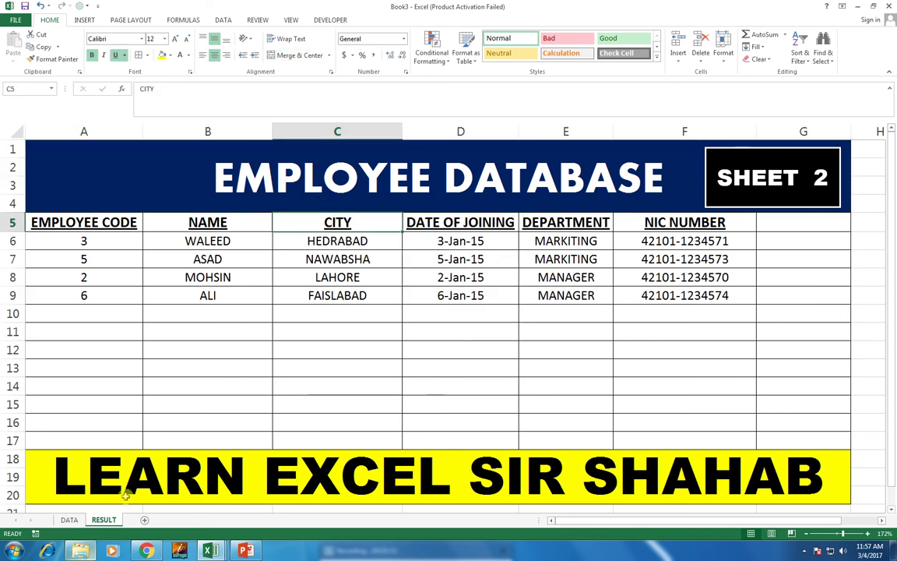
# - Replace RESULT's C5 header with REGION from DATA, so column C shows EAST, NORTH, SOUTH, SOUTH
pyautogui.click(70, 519)
pyautogui.click(452, 222)
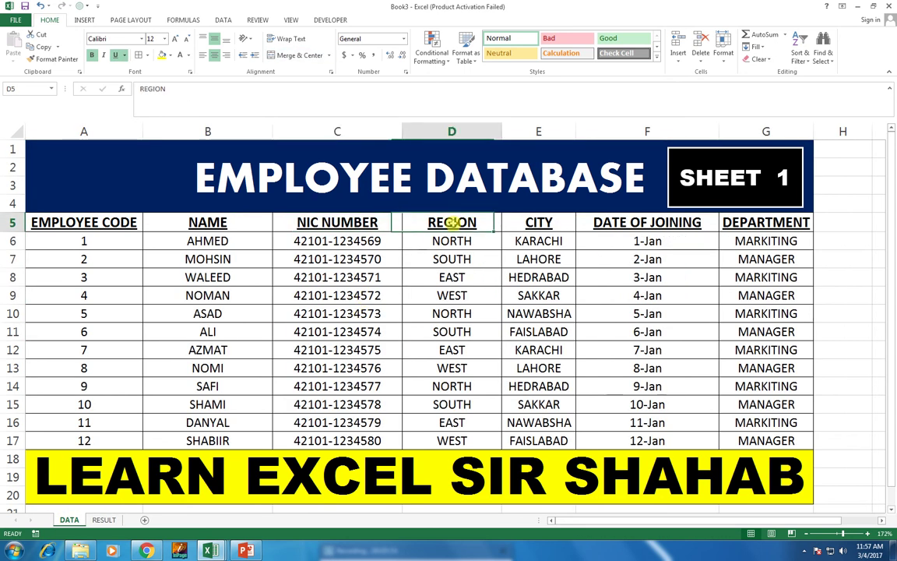
pyautogui.hotkey('ctrl', 'c')
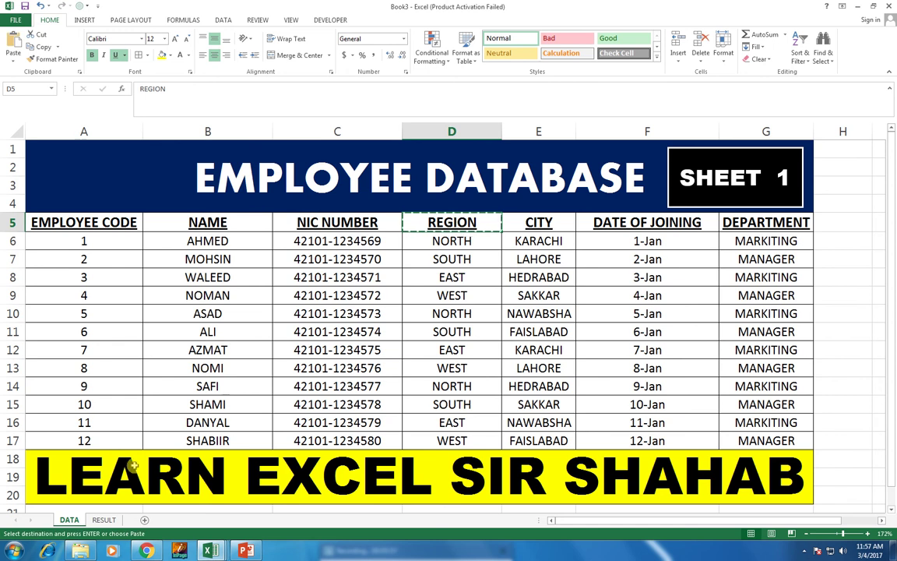
pyautogui.click(103, 519)
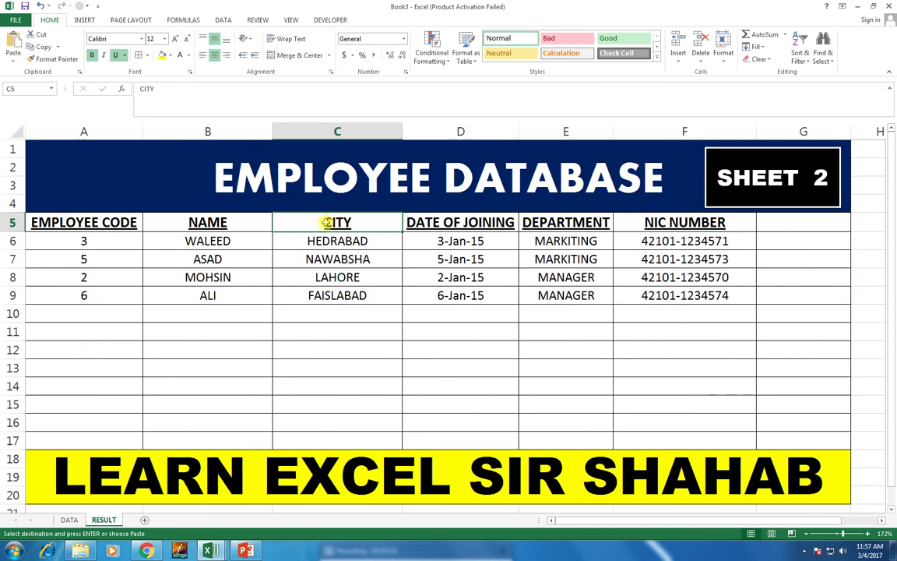
pyautogui.hotkey('ctrl', 'v')
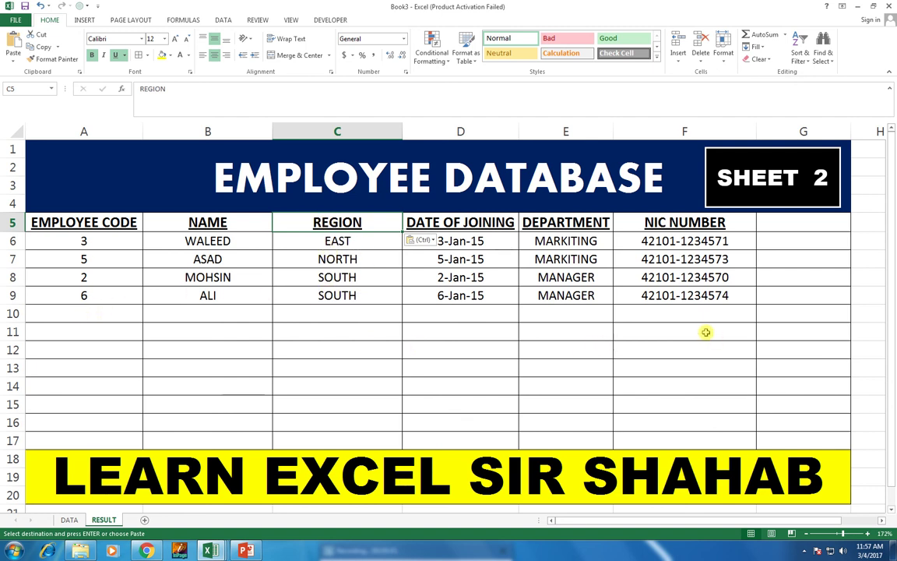
pyautogui.click(72, 321)
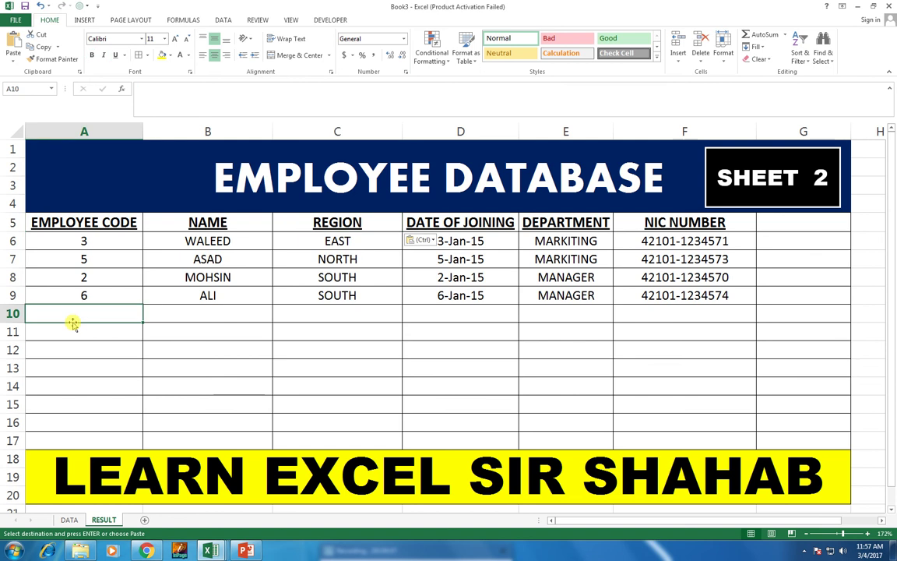